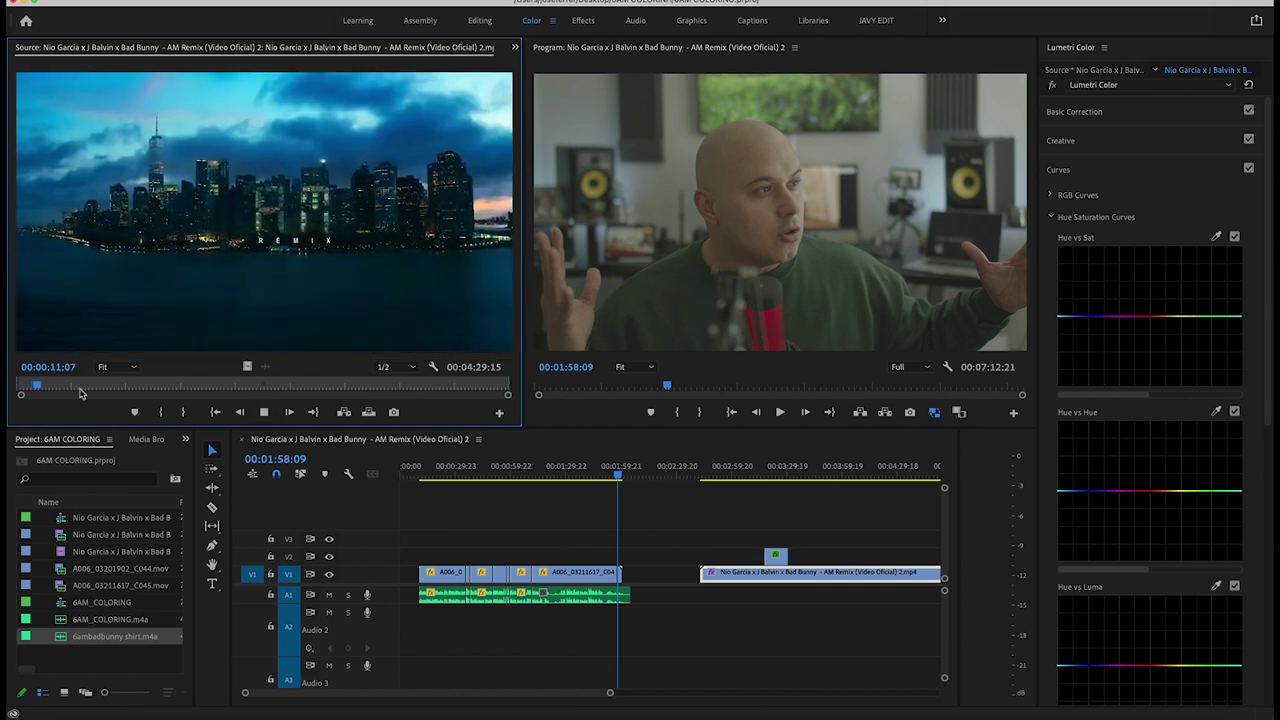
- Skim through the music video in the Source monitor to find a reference scene
drag(48, 390, 59, 389)
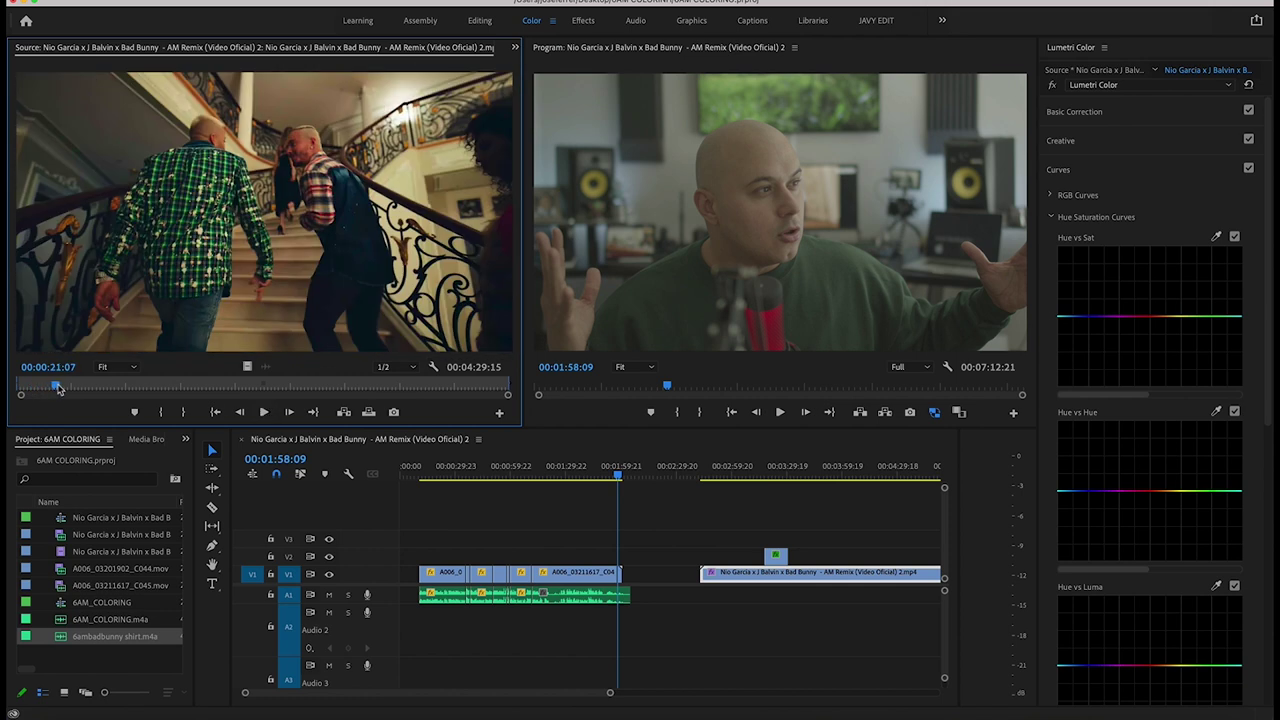
- Cue the music video to the teal-lit sunglasses close-up at 00:00:26:12
key(space)
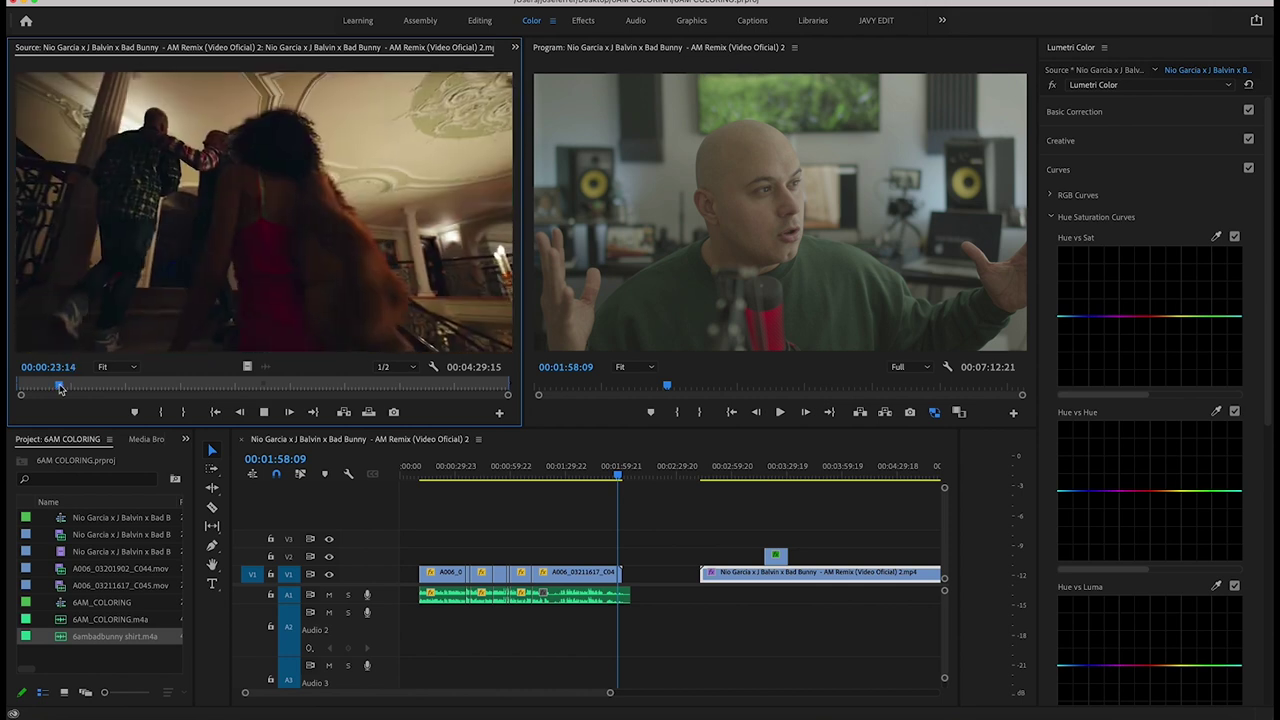
drag(59, 389, 66, 389)
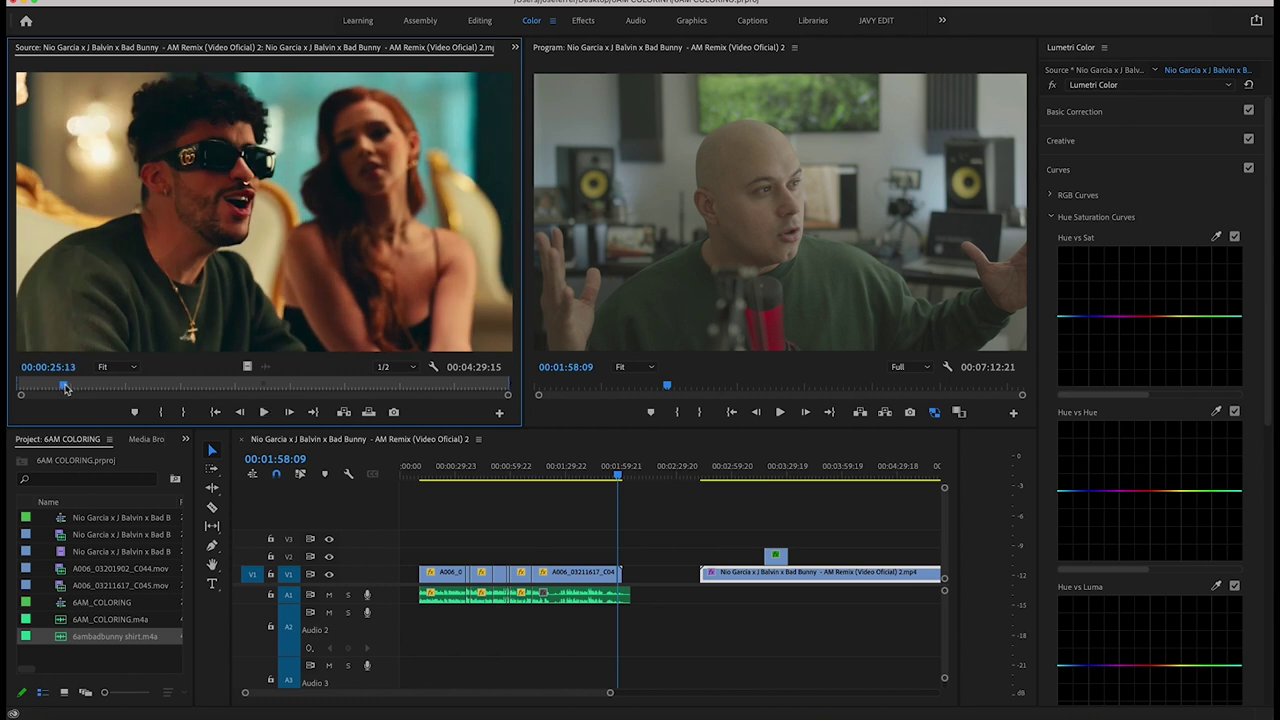
drag(66, 389, 66, 389)
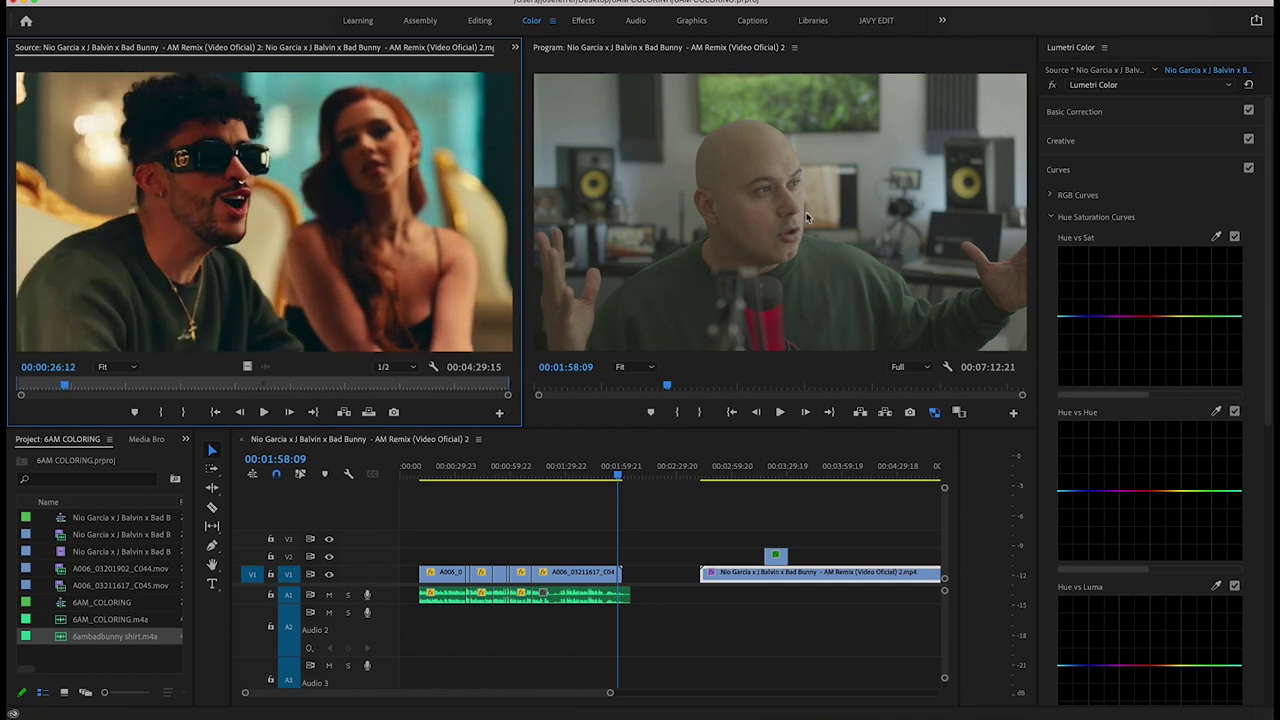
- Select the A006 clip and apply the ALEXA_Default_LogC2Rec709 input LUT in Basic Correction
click(619, 573)
click(1101, 120)
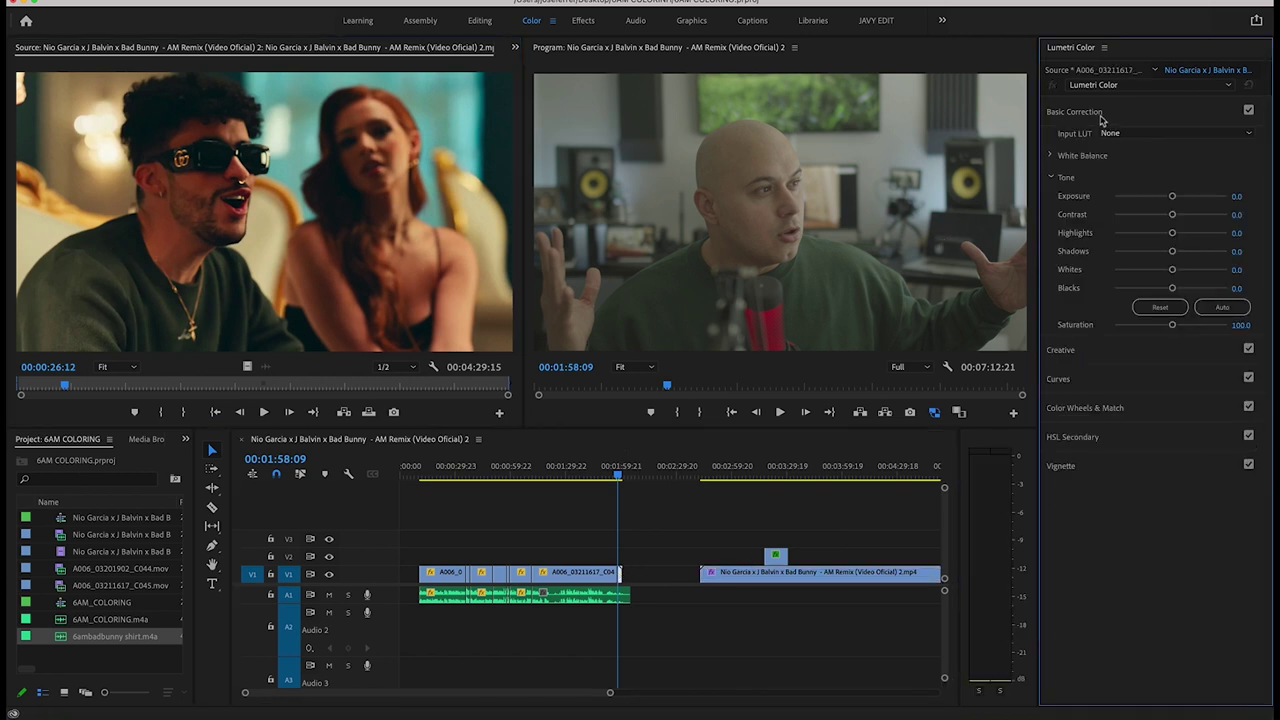
click(405, 0)
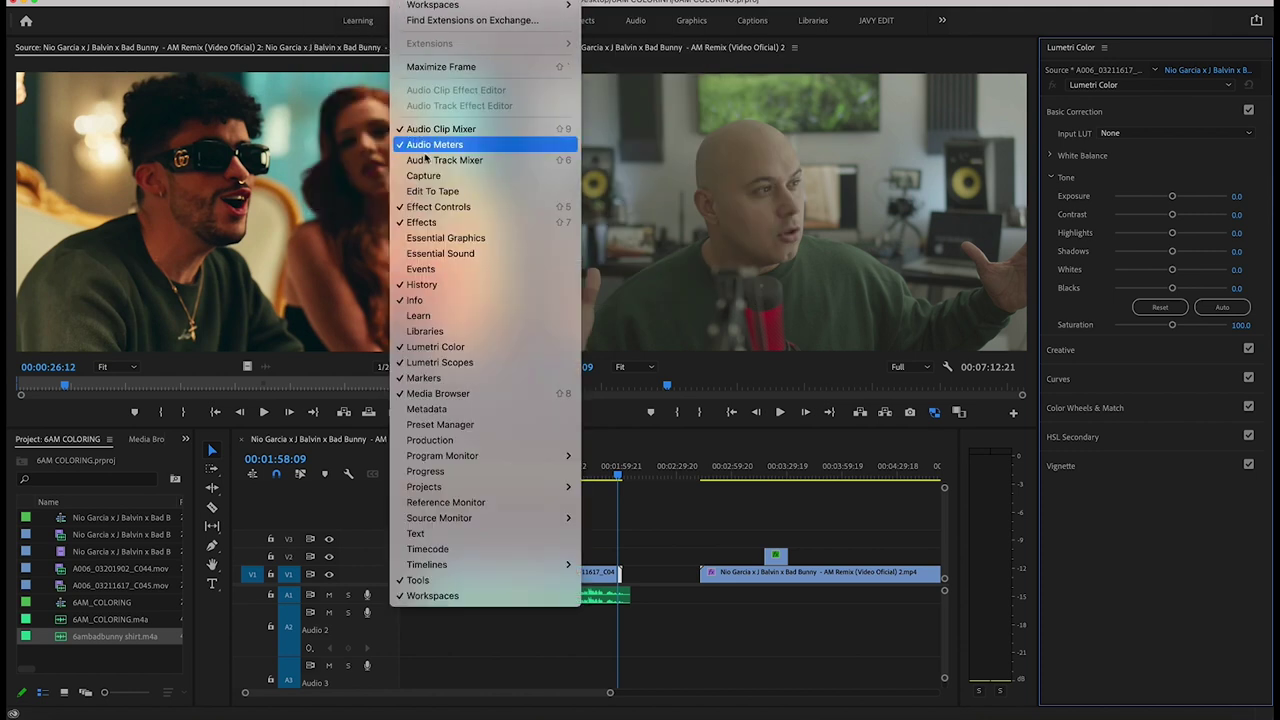
click(1155, 115)
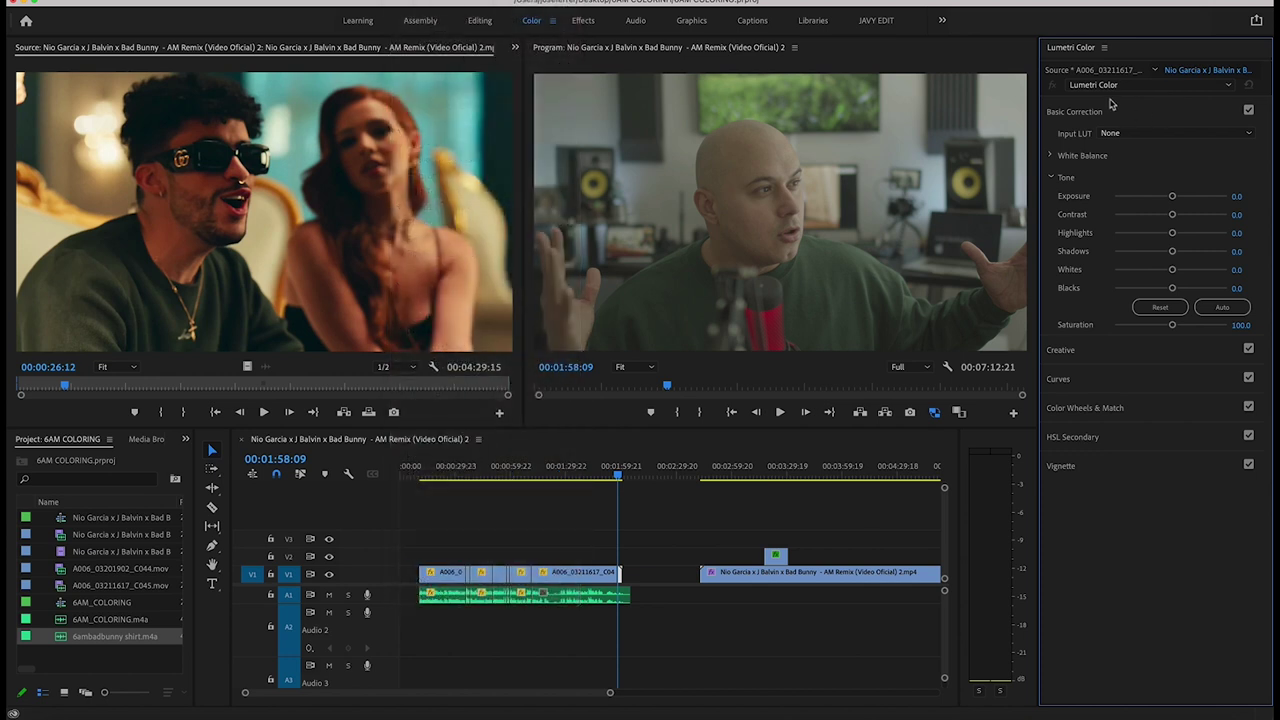
click(1148, 134)
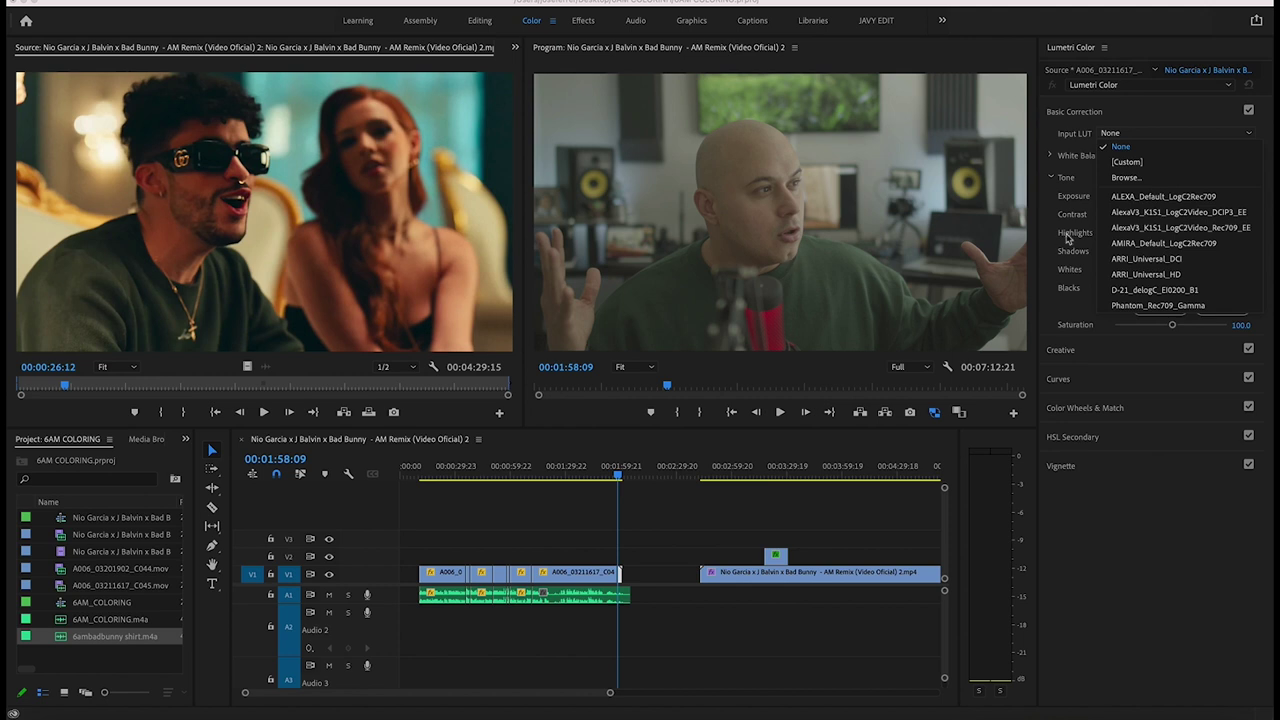
click(1138, 198)
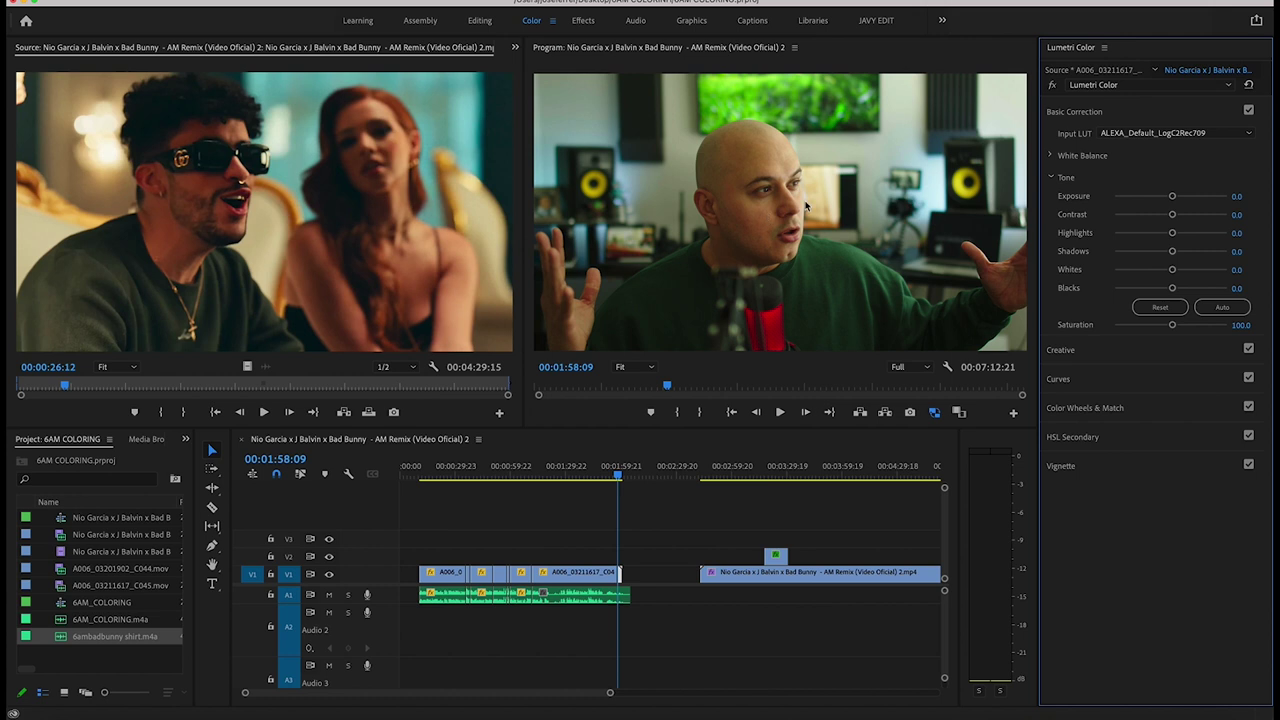
- Ease the studio clip's contrast to -3.8 and saturation to 77.5
mouse_move(1173, 196)
mouse_down()
mouse_move(1164, 218)
mouse_move(1173, 197)
mouse_up()
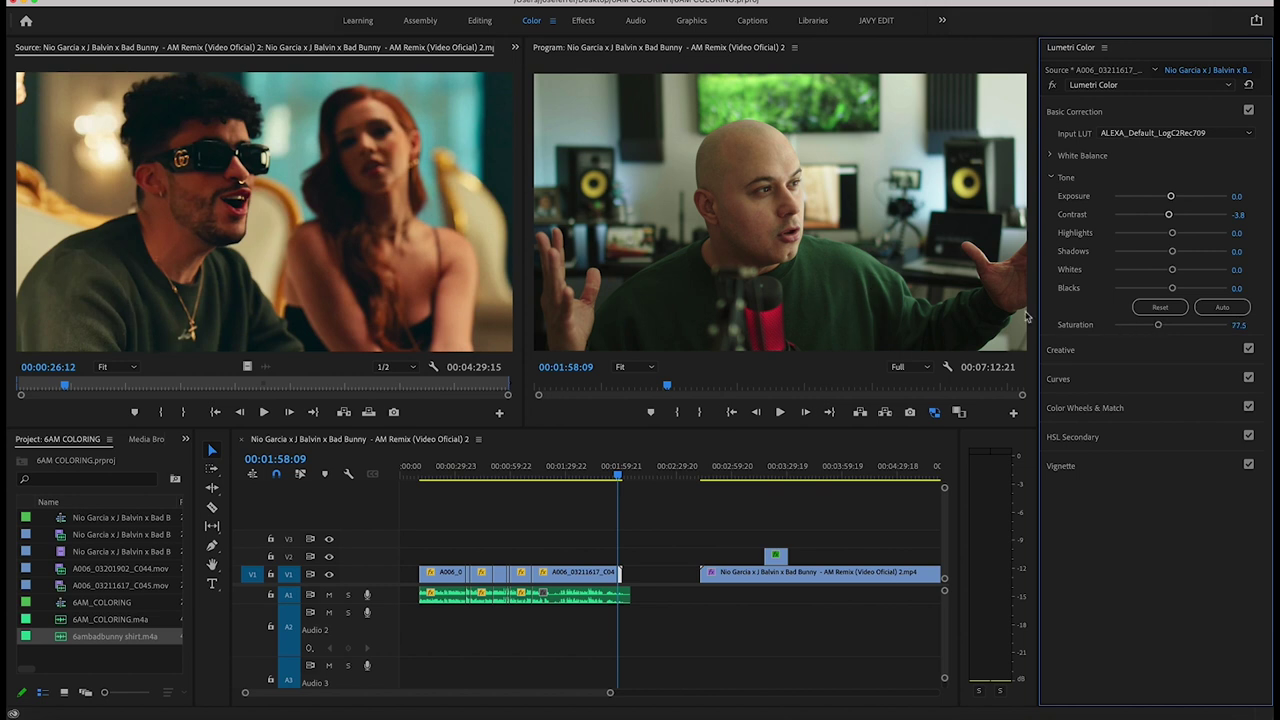
click(1087, 356)
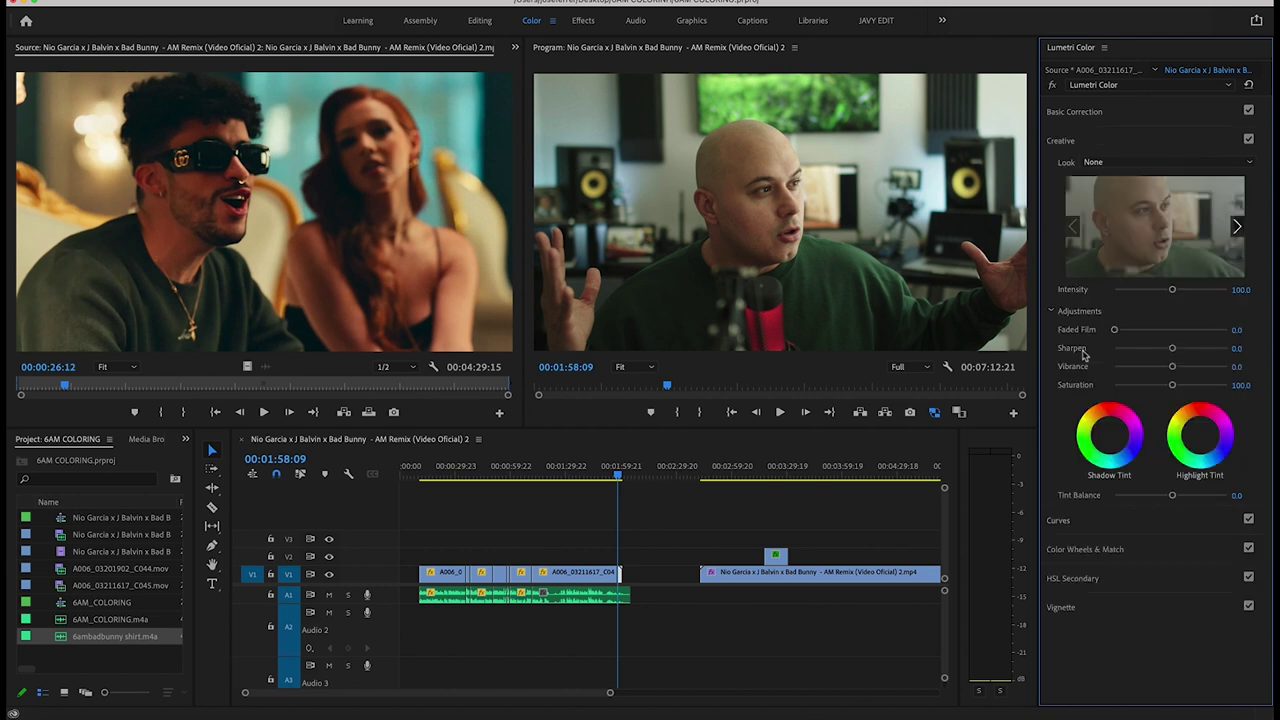
- Give the clip a slight RGB curve tweak and reveal the HSL Secondary settings
click(1087, 143)
click(1081, 171)
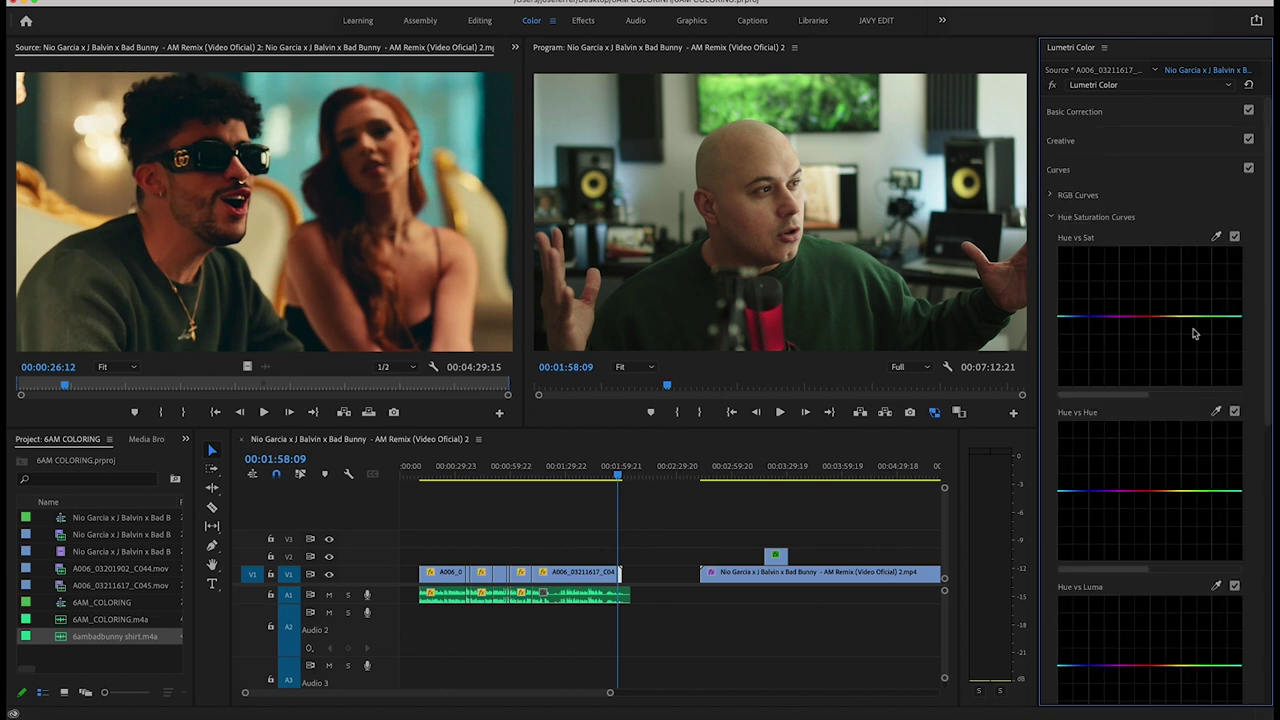
click(1052, 194)
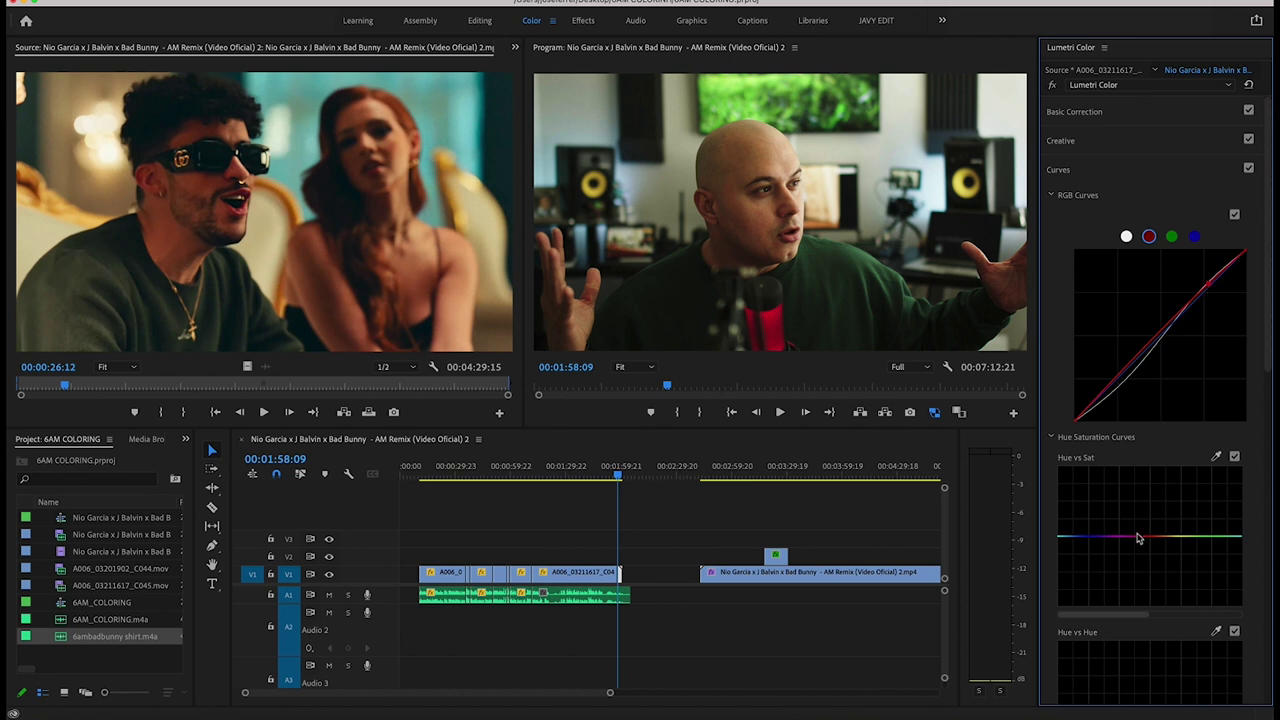
click(1051, 196)
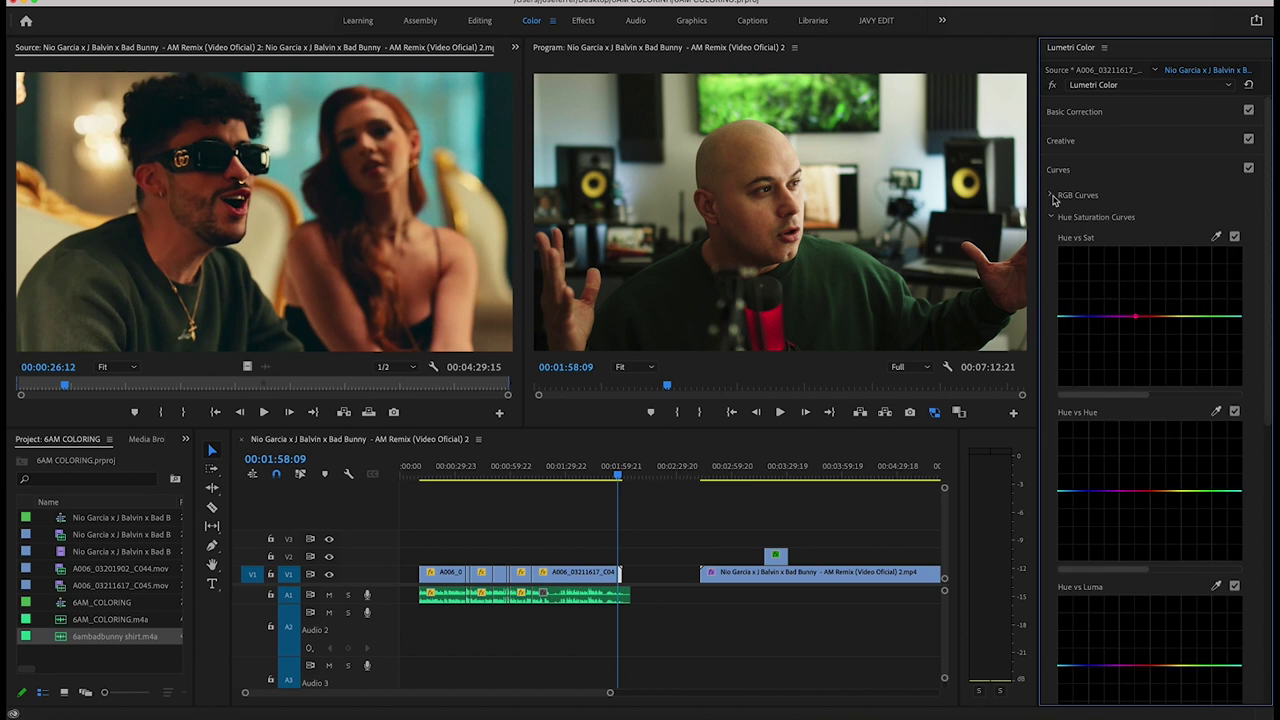
click(1052, 217)
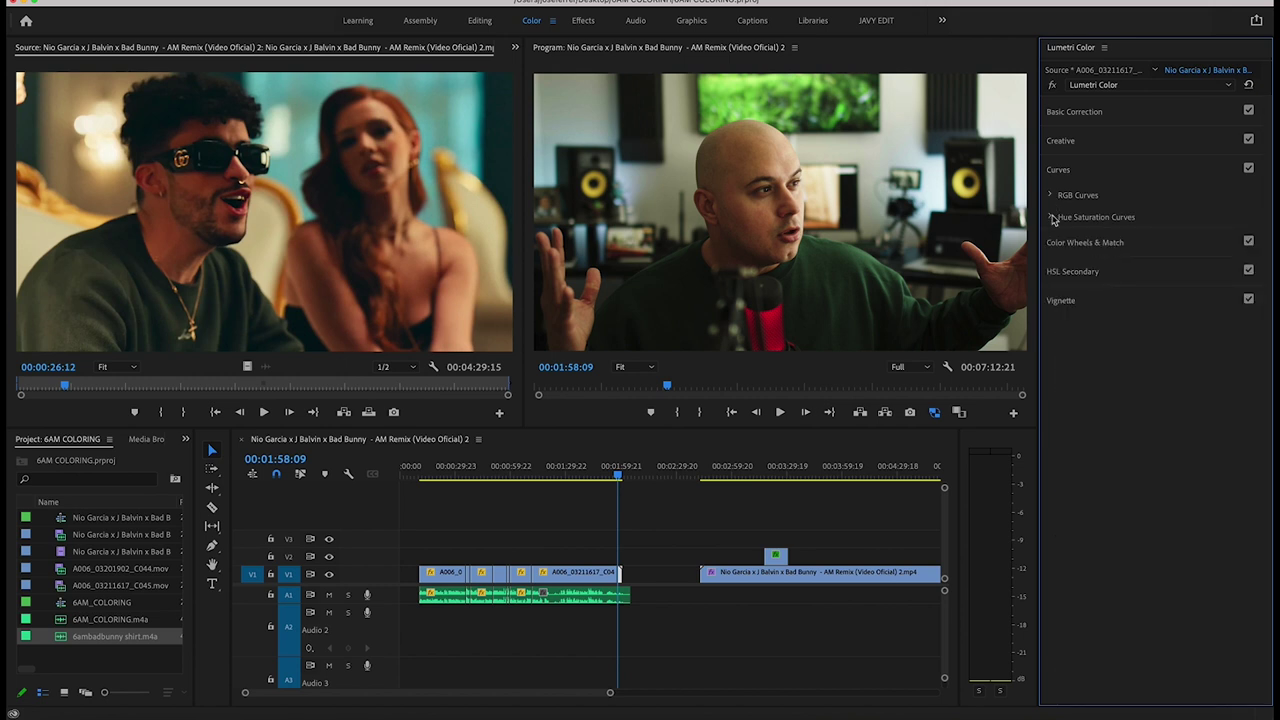
click(1065, 271)
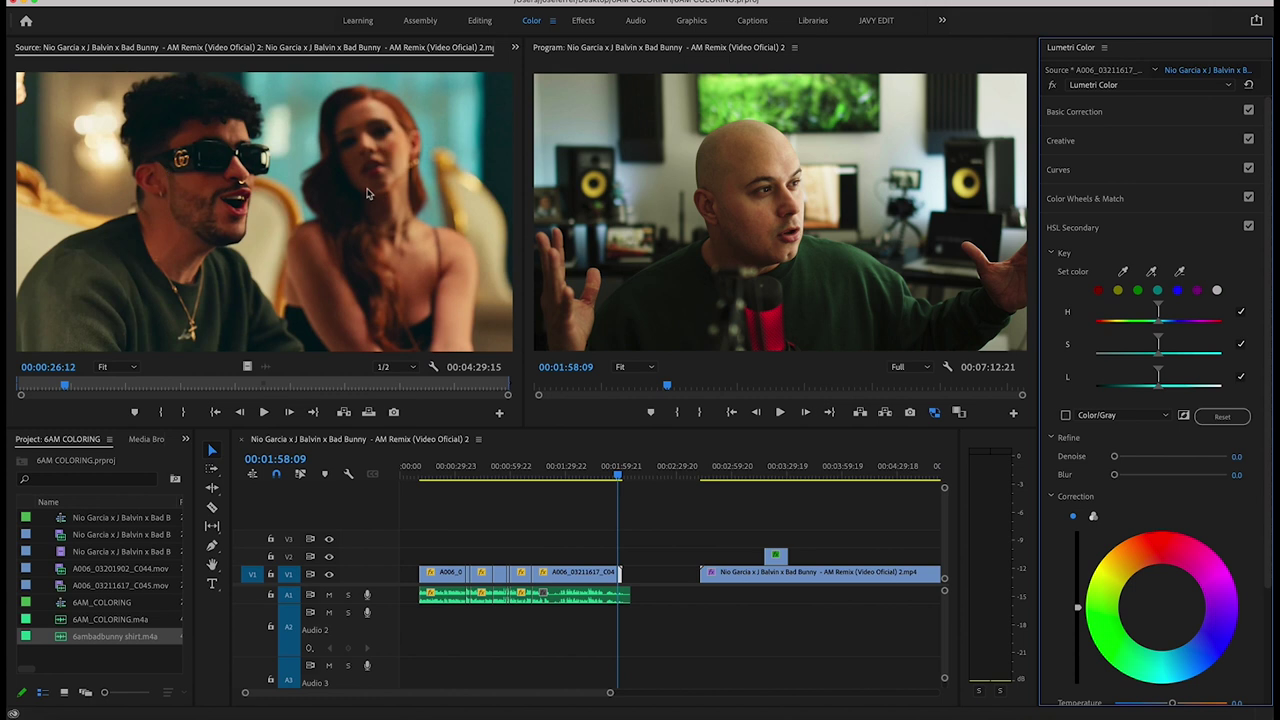
- Key a colour sampled from the Program monitor, widening its hue and saturation ranges
click(1152, 272)
click(886, 146)
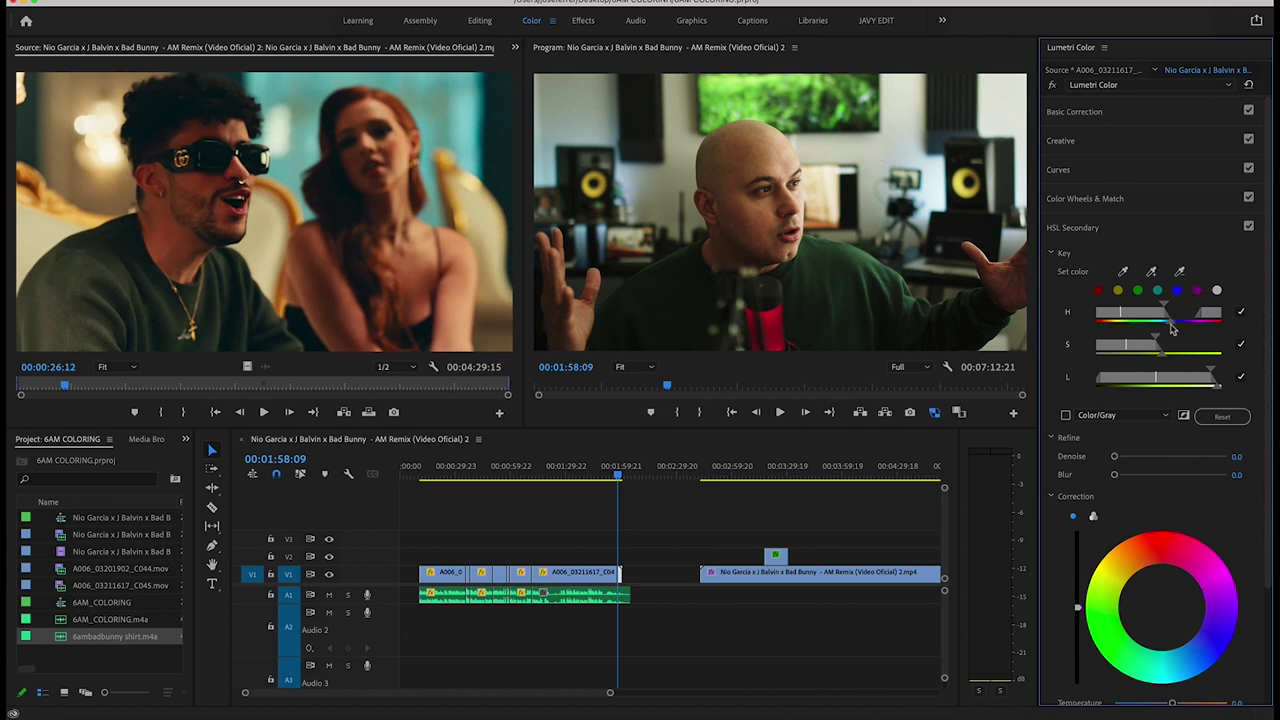
drag(1172, 326, 1190, 324)
drag(1157, 362, 1181, 355)
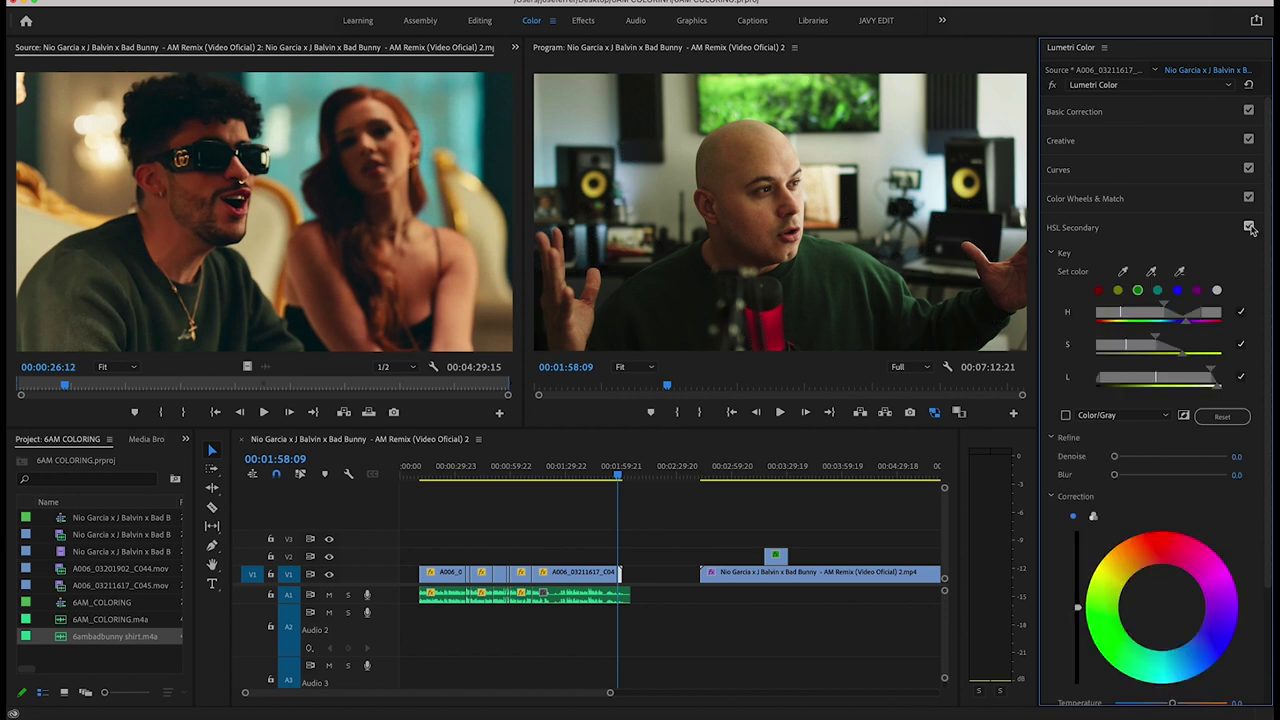
click(1151, 271)
mouse_move(1185, 326)
mouse_down()
mouse_move(1208, 325)
mouse_move(1205, 389)
mouse_move(1219, 392)
mouse_up()
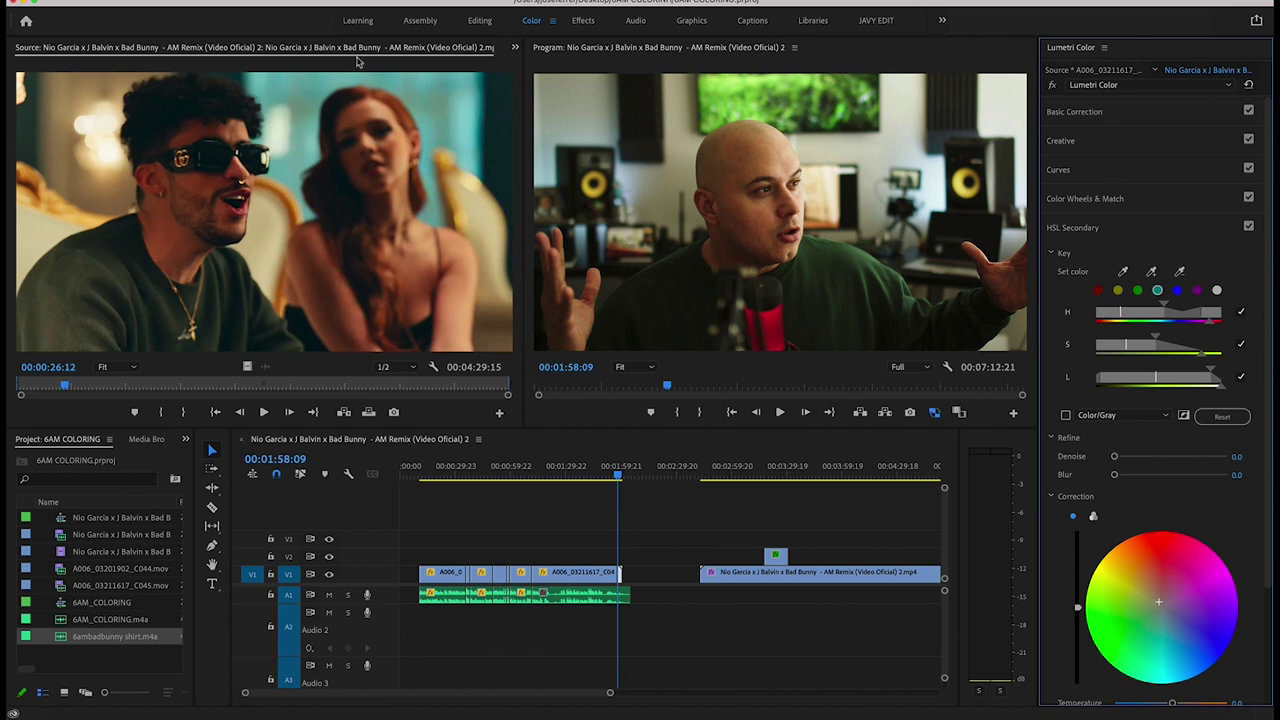
click(1083, 236)
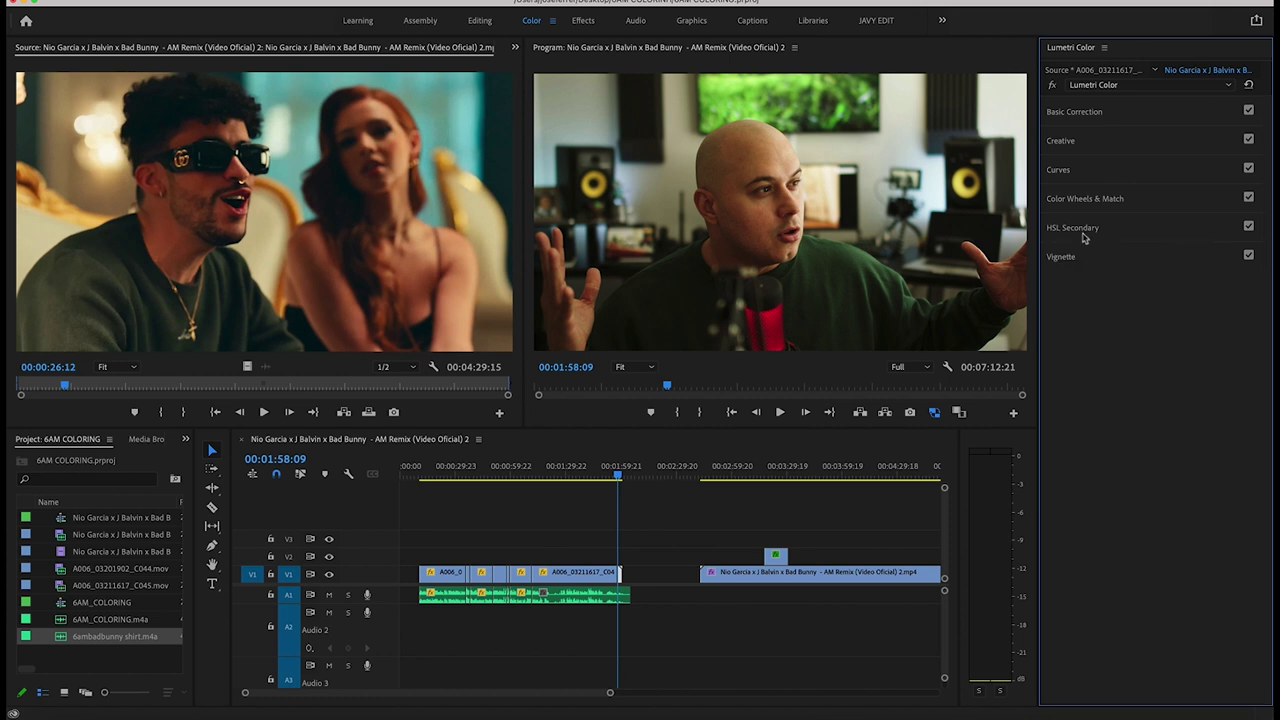
click(1096, 200)
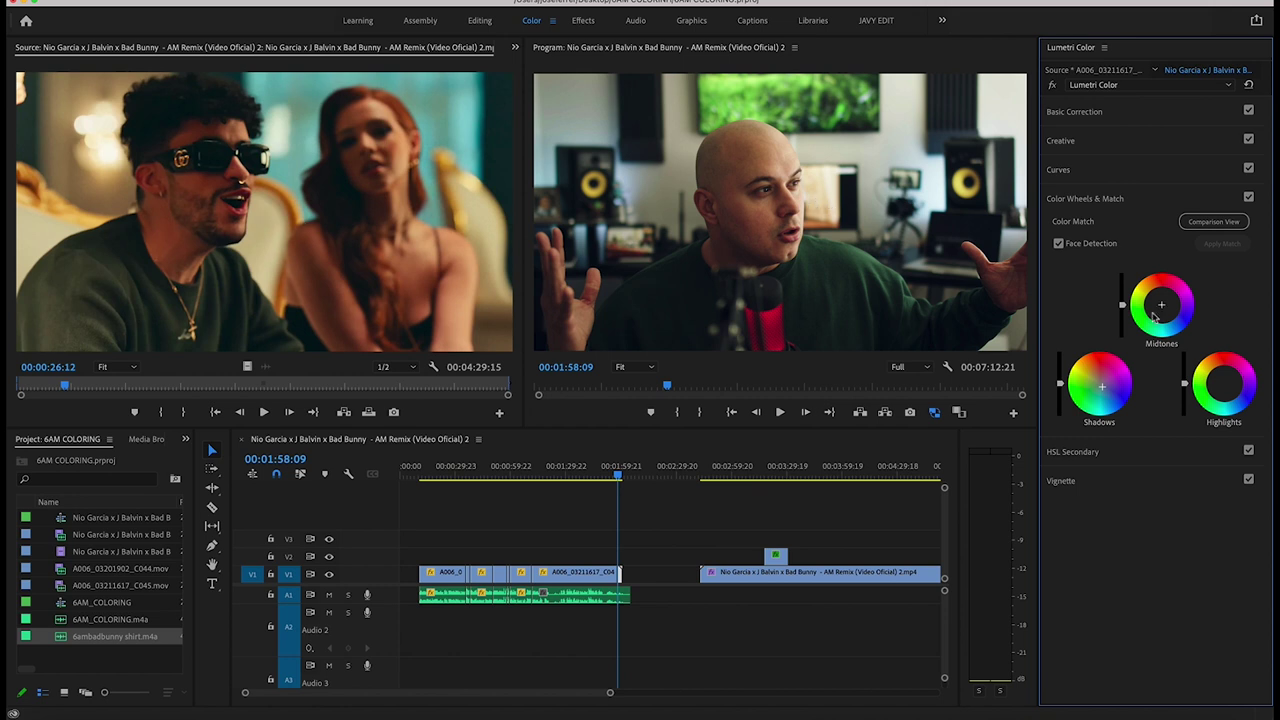
drag(1160, 307, 1162, 305)
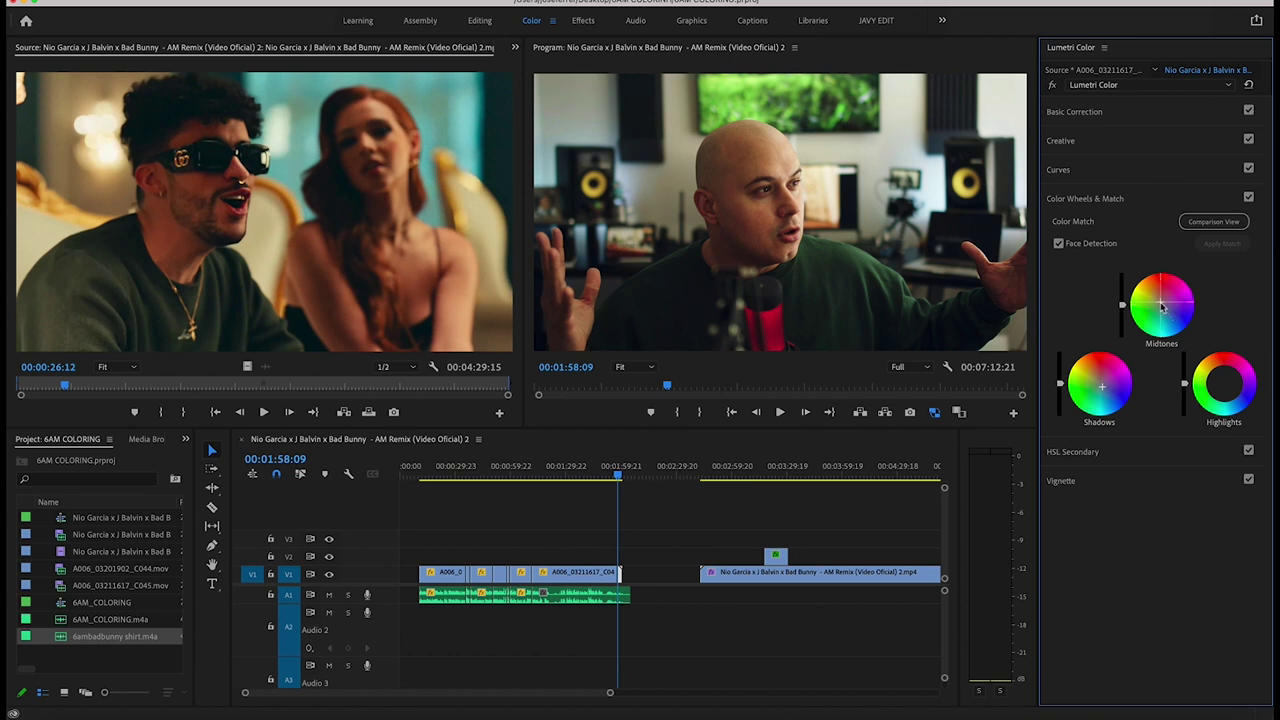
drag(1161, 301, 1159, 302)
drag(1099, 386, 1104, 388)
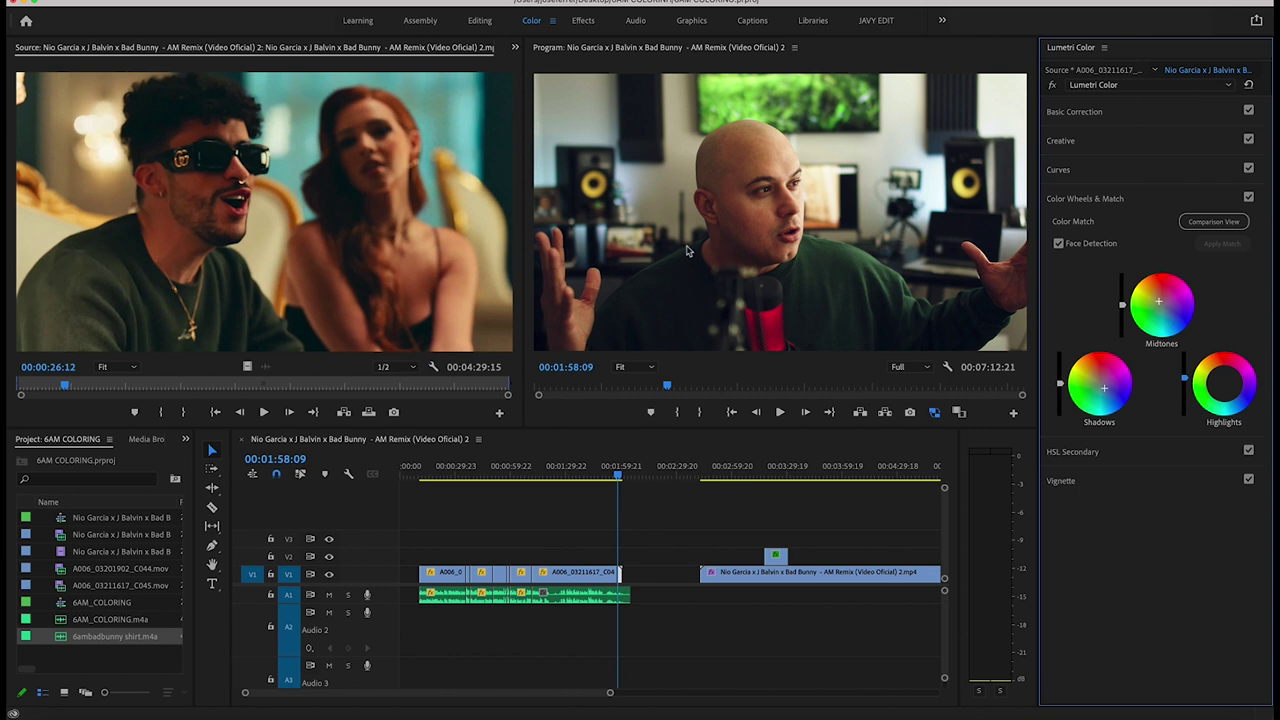
click(1117, 203)
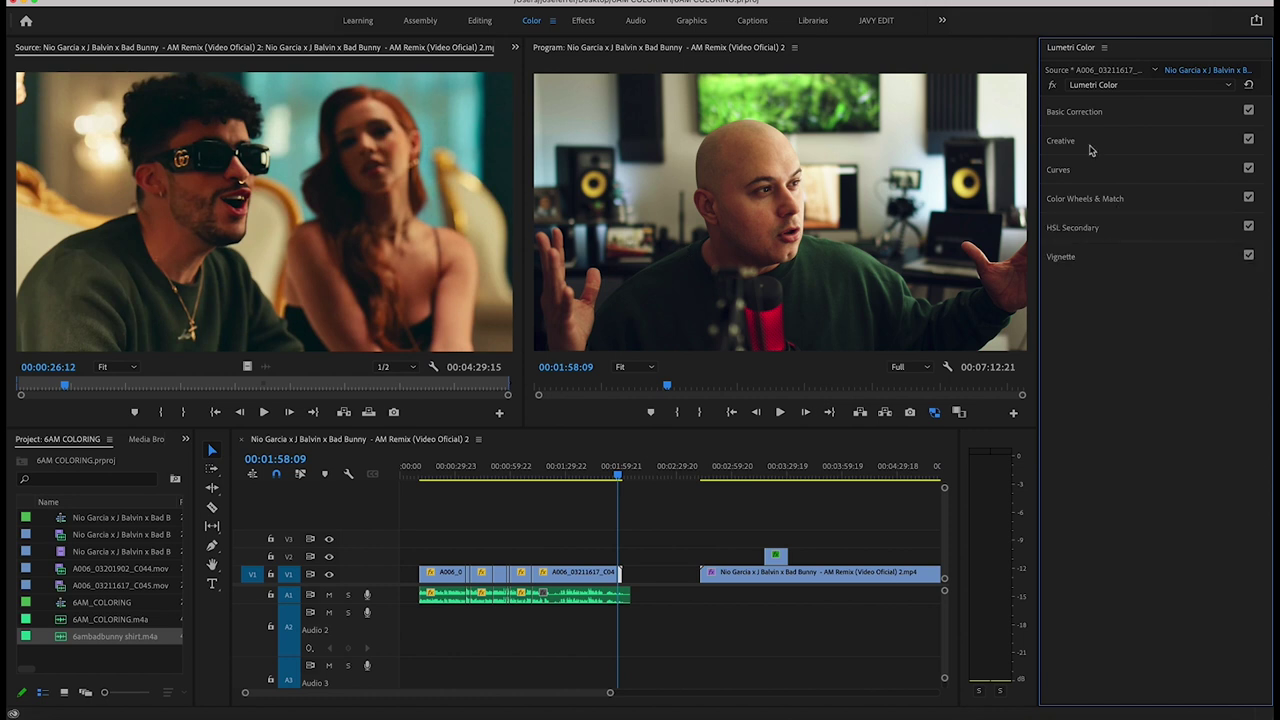
- Lift the shadows to 13.8 and reset the whites to default in Basic Correction
click(1091, 146)
click(1106, 122)
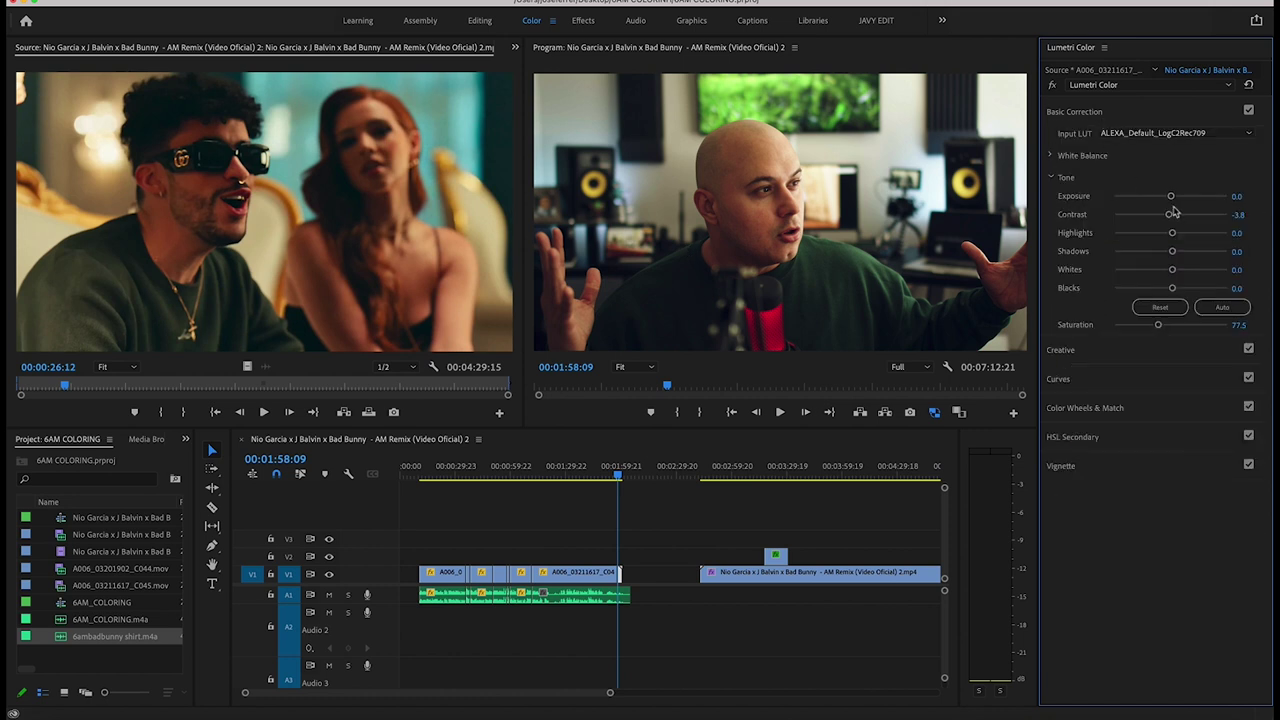
click(1182, 254)
drag(1179, 254, 1183, 270)
mouse_move(1173, 270)
mouse_down()
mouse_move(1179, 288)
mouse_move(1166, 288)
mouse_up()
double_click(1167, 271)
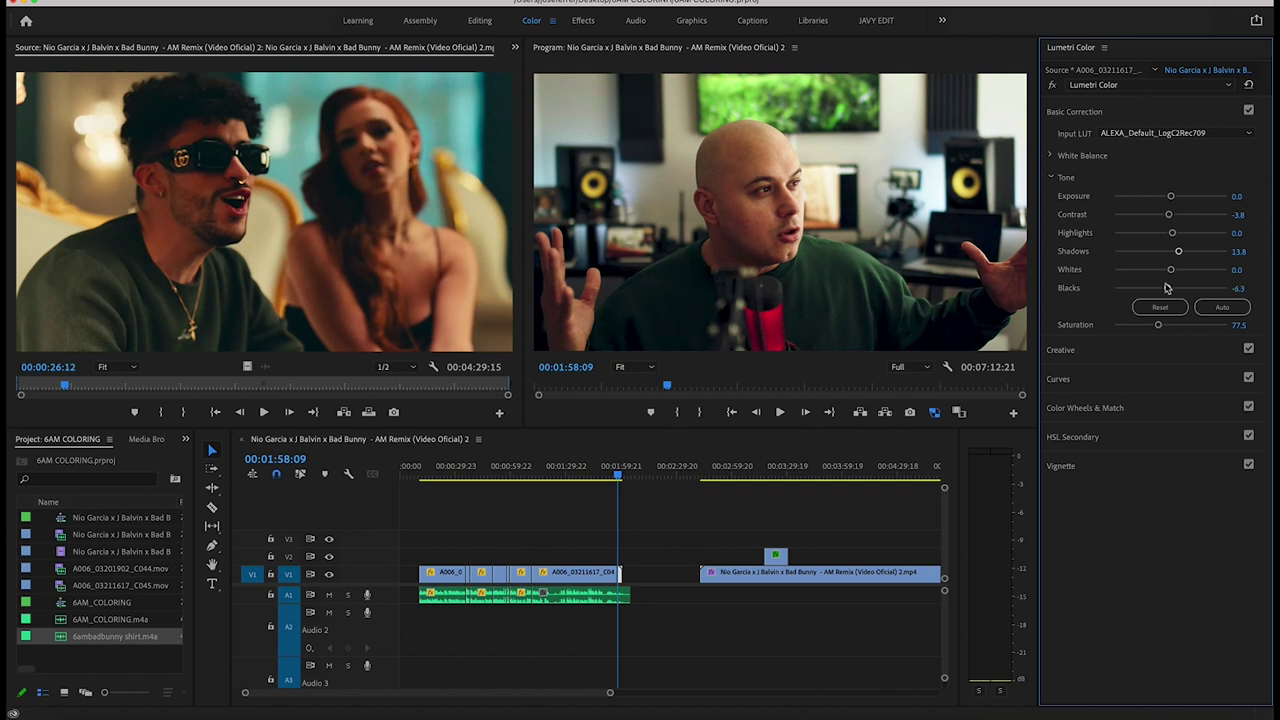
- Boost the saturation, then pull it back to settle at 81.3
click(1174, 326)
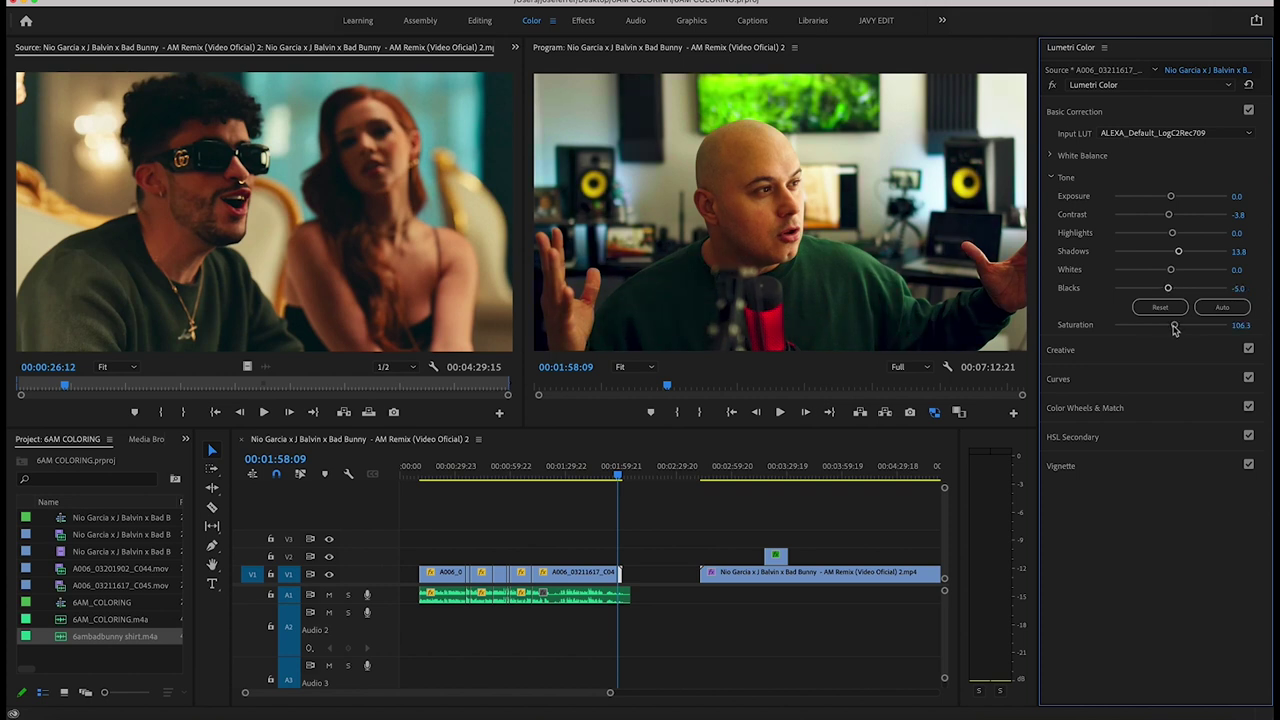
drag(1166, 327, 1162, 328)
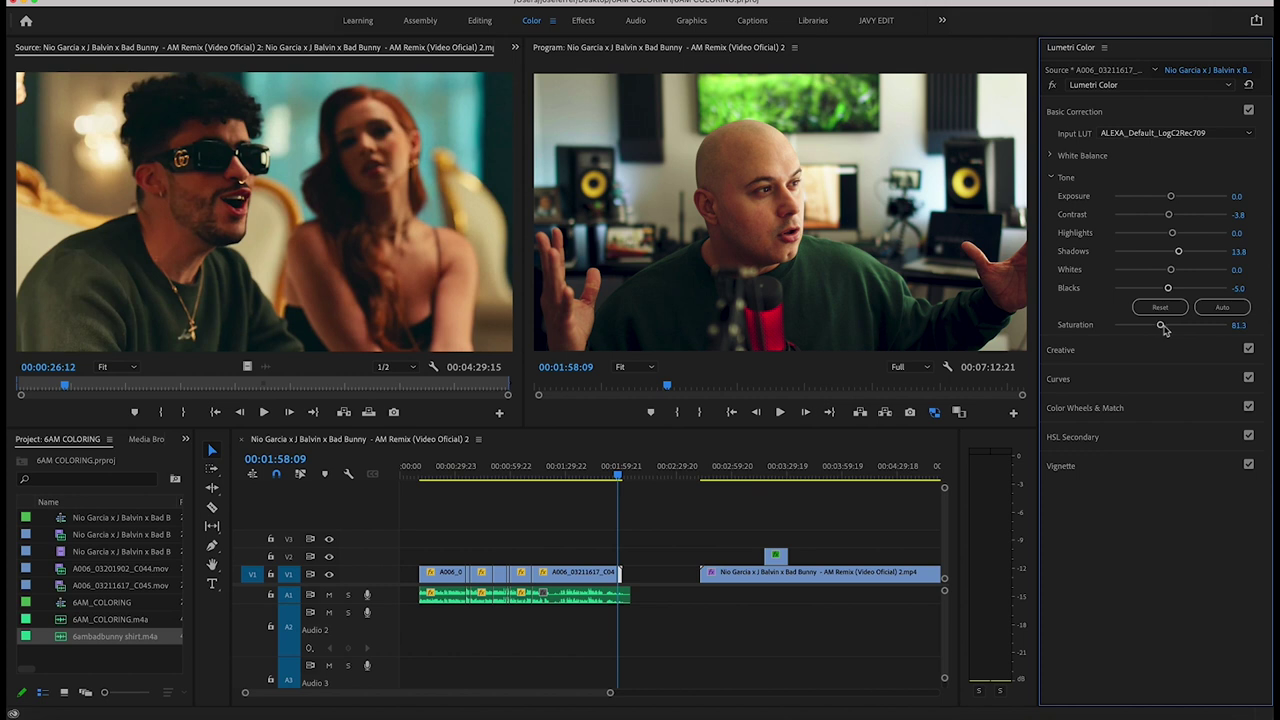
click(1095, 349)
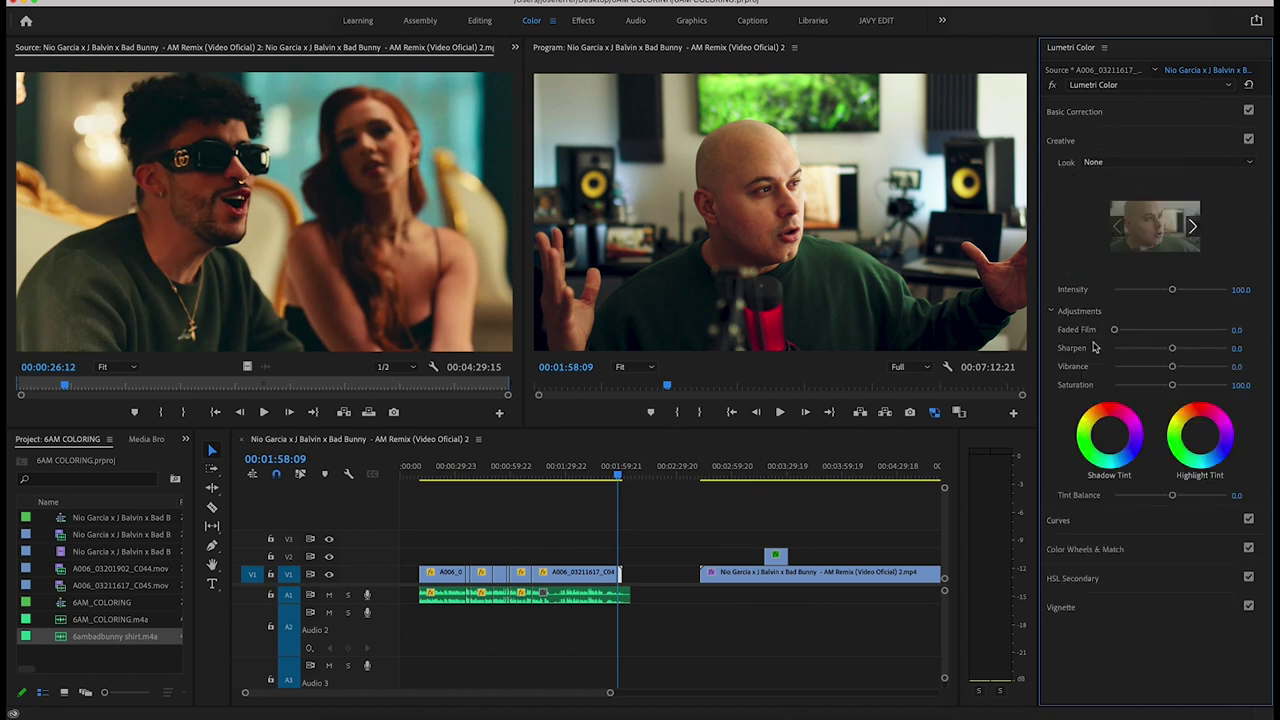
- Look over the Creative and Color Wheels sections, then expand Curves
click(1095, 141)
click(1094, 200)
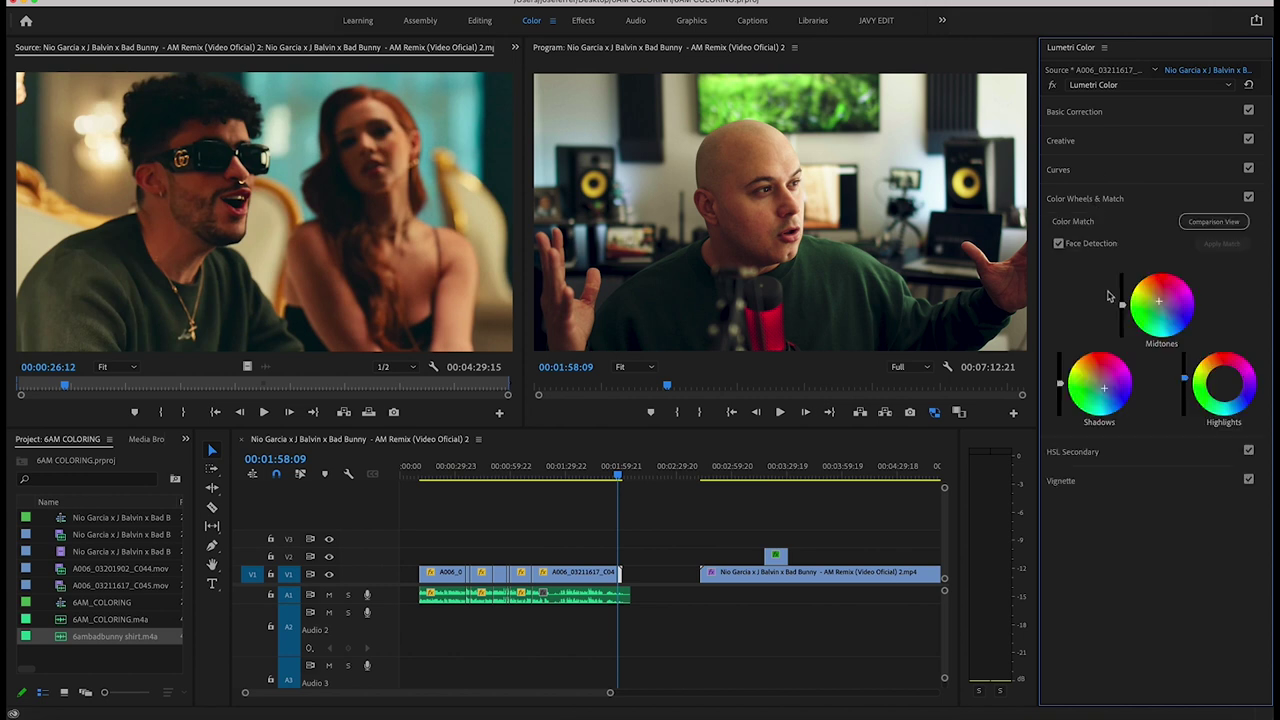
click(1070, 192)
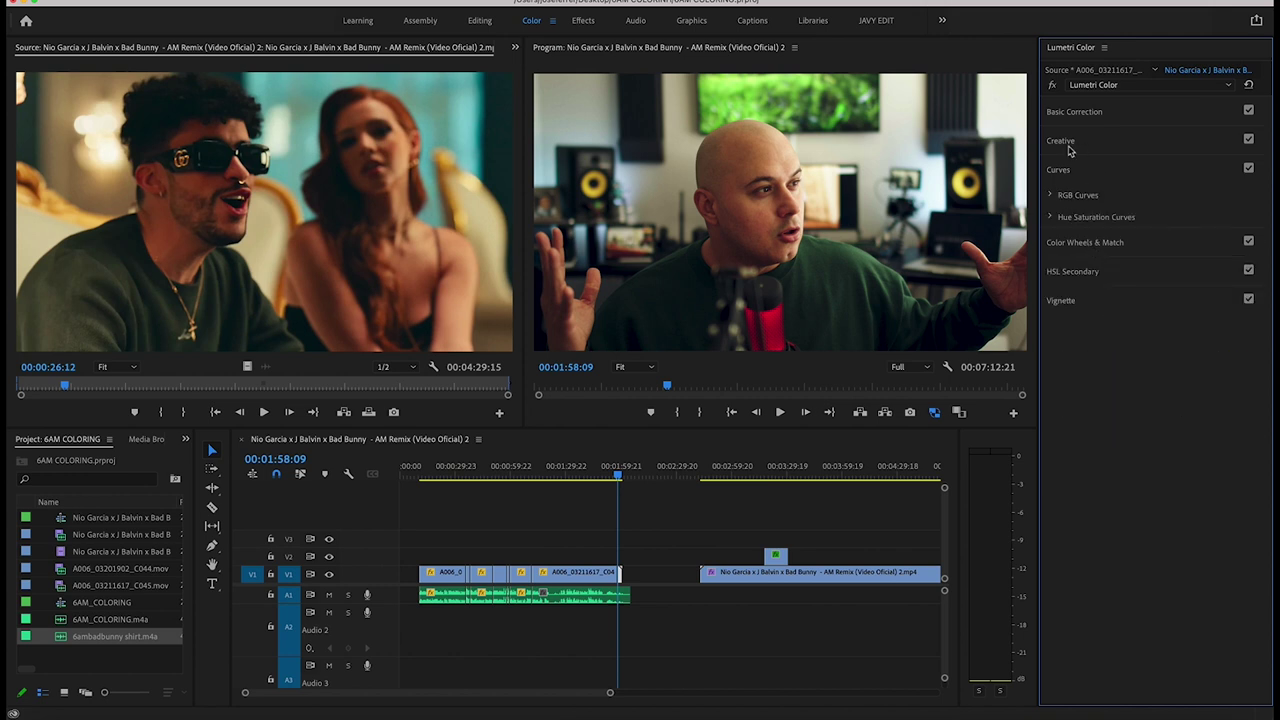
click(1071, 146)
click(1086, 113)
click(1082, 113)
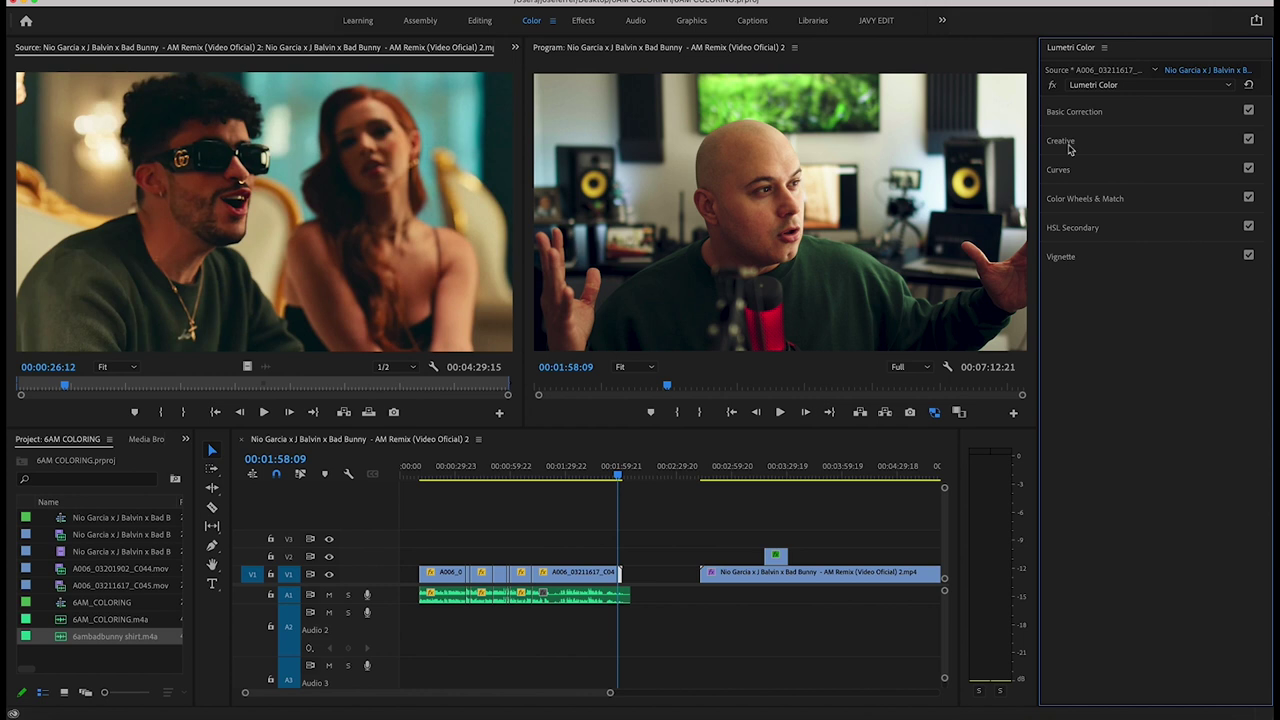
click(1070, 169)
- Reshape the red RGB curve and add an extra low control point
click(1058, 198)
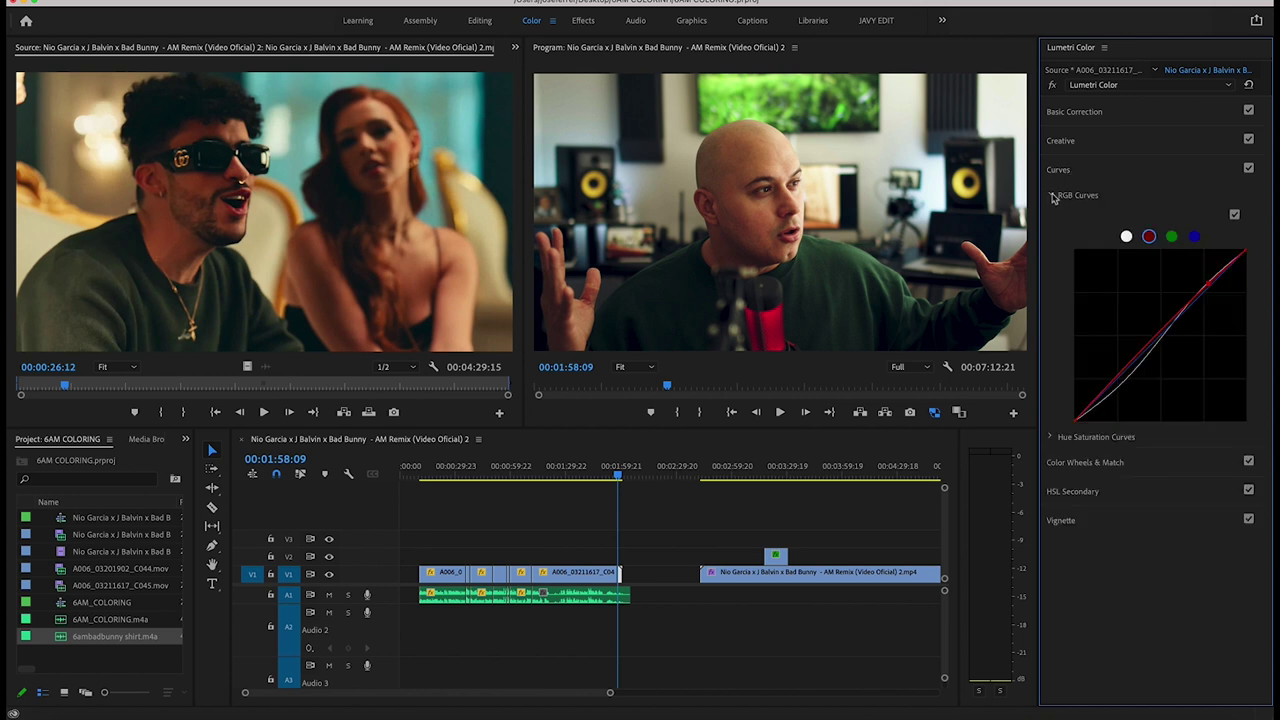
drag(1209, 285, 1209, 284)
click(1123, 372)
click(1080, 518)
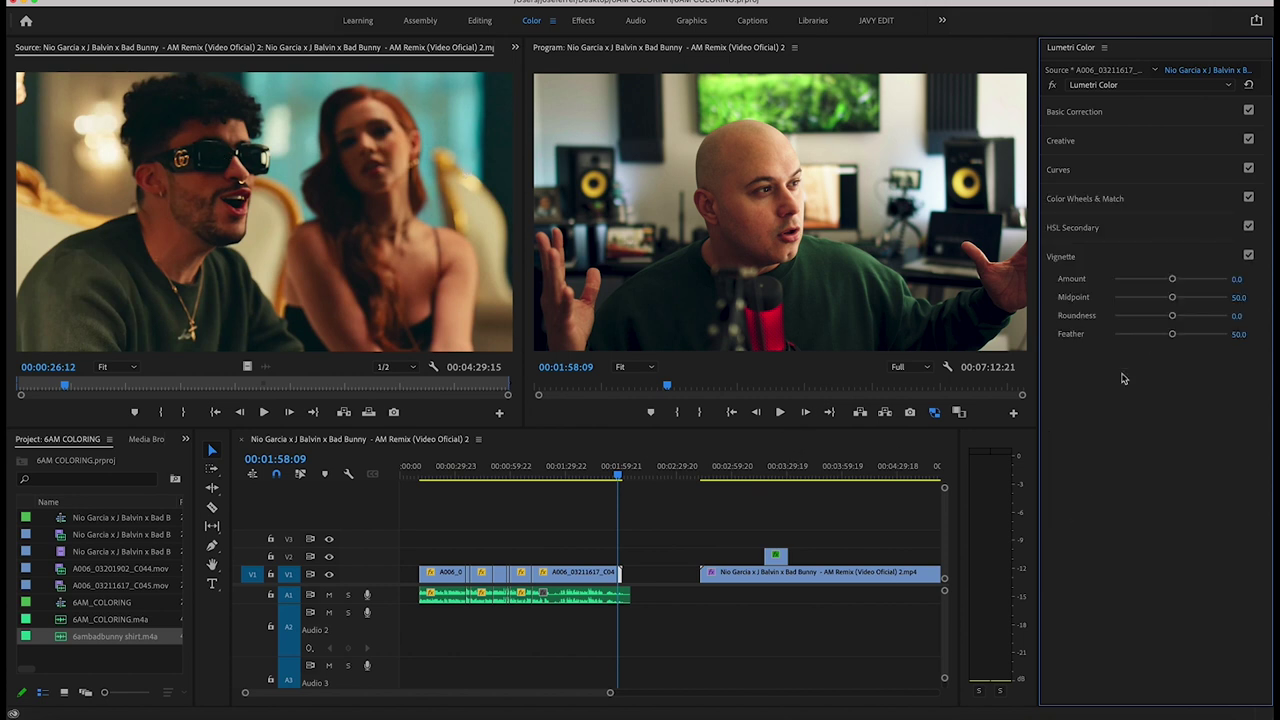
- Set the vignette amount to -1.3 and toggle it on and off to compare
drag(1147, 280, 1137, 281)
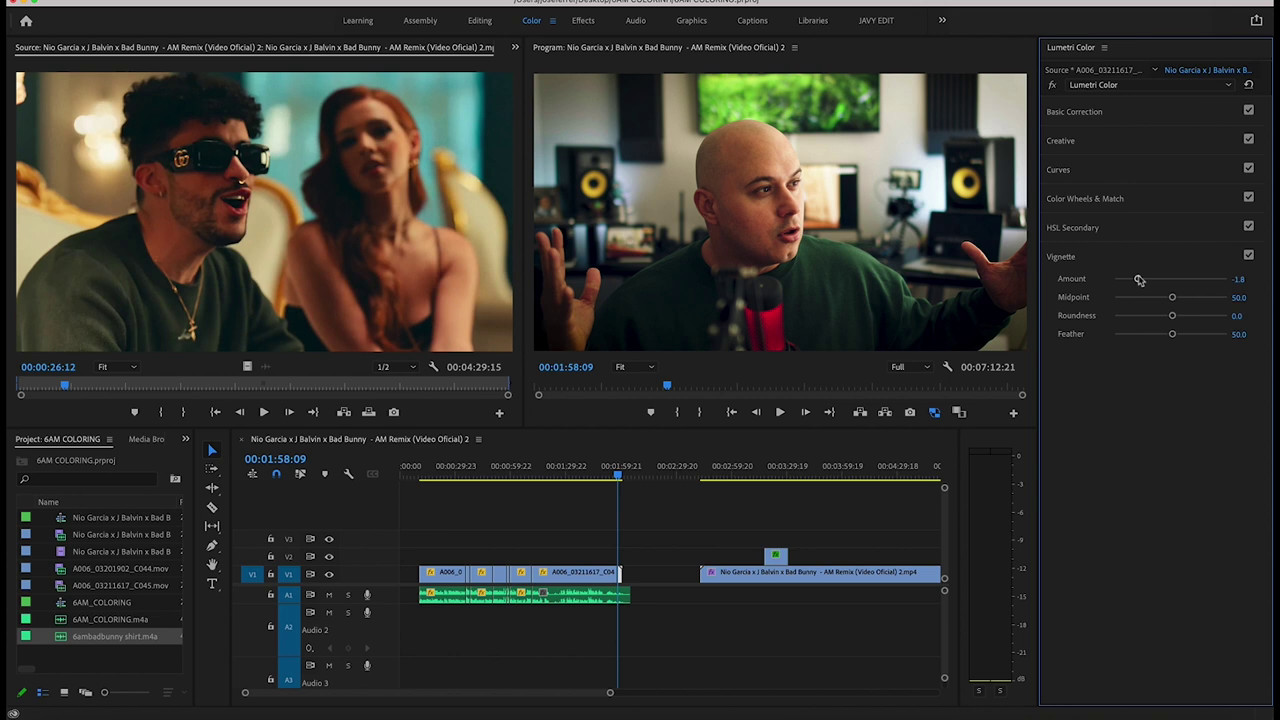
mouse_move(1142, 281)
mouse_down()
mouse_move(1128, 300)
mouse_move(1143, 308)
mouse_move(1100, 322)
mouse_move(1148, 316)
mouse_move(1246, 336)
mouse_up()
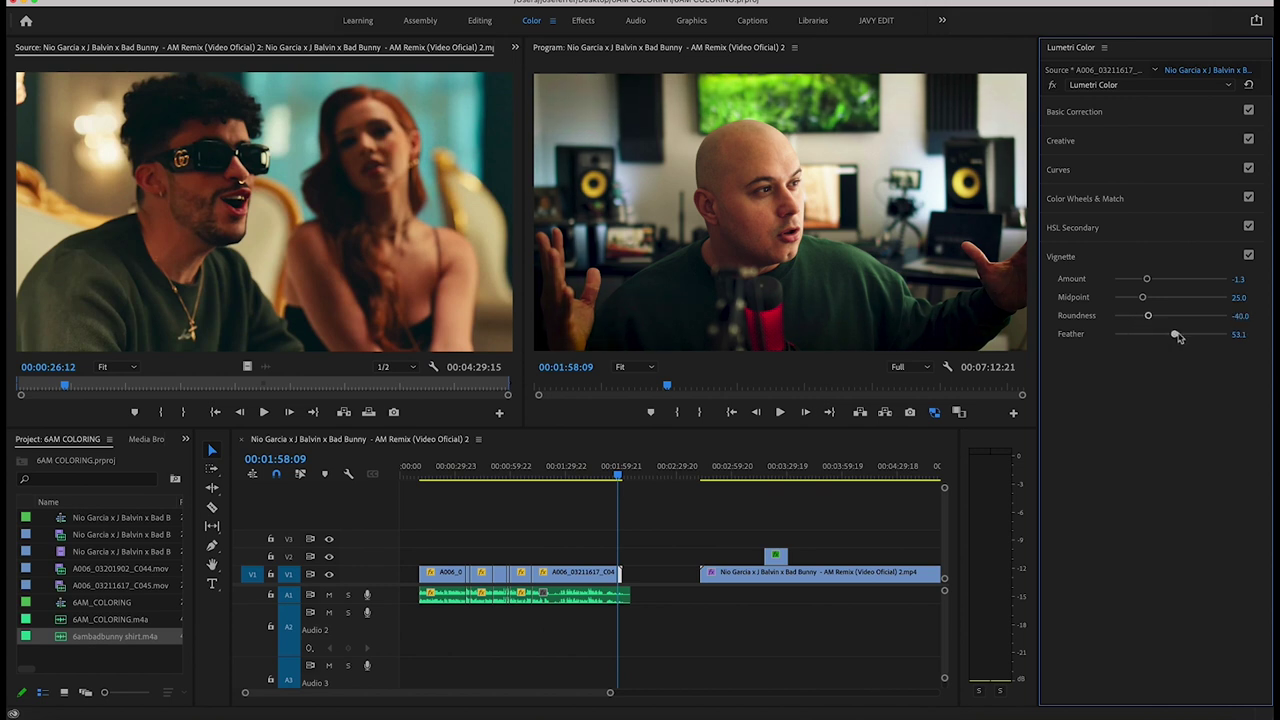
click(1249, 256)
click(1249, 256)
click(1249, 256)
click(1249, 256)
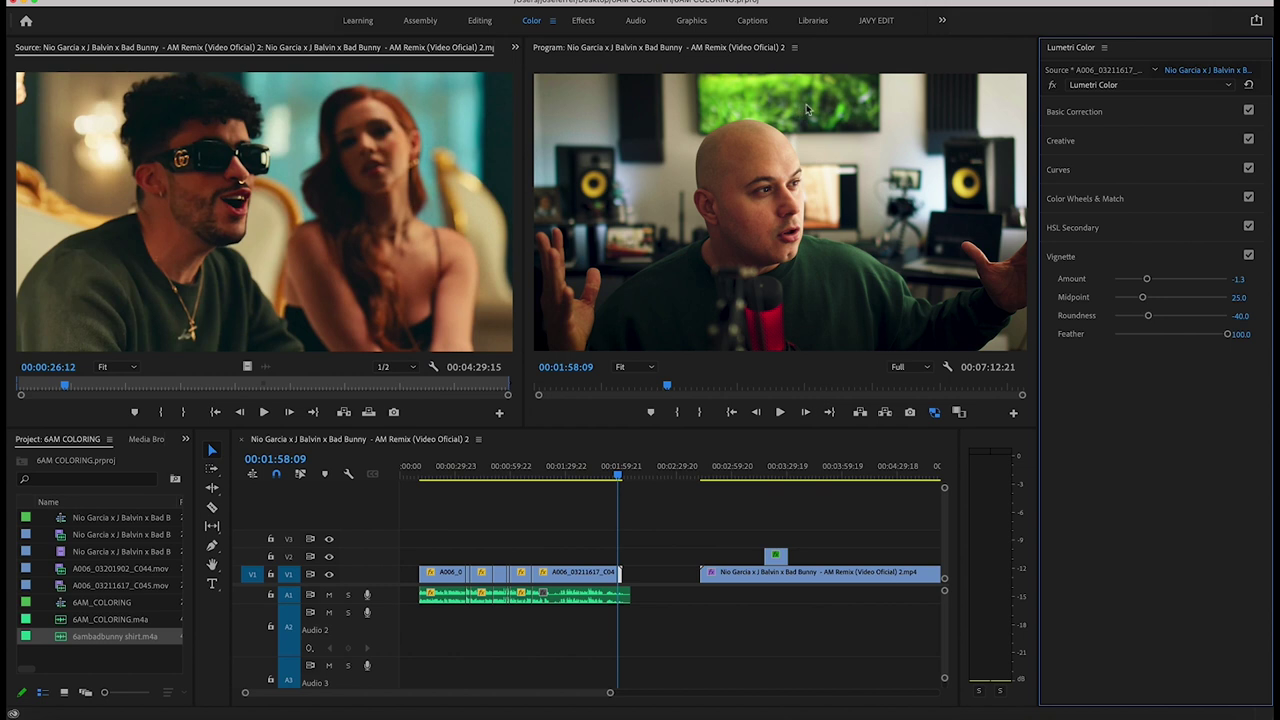
click(1076, 238)
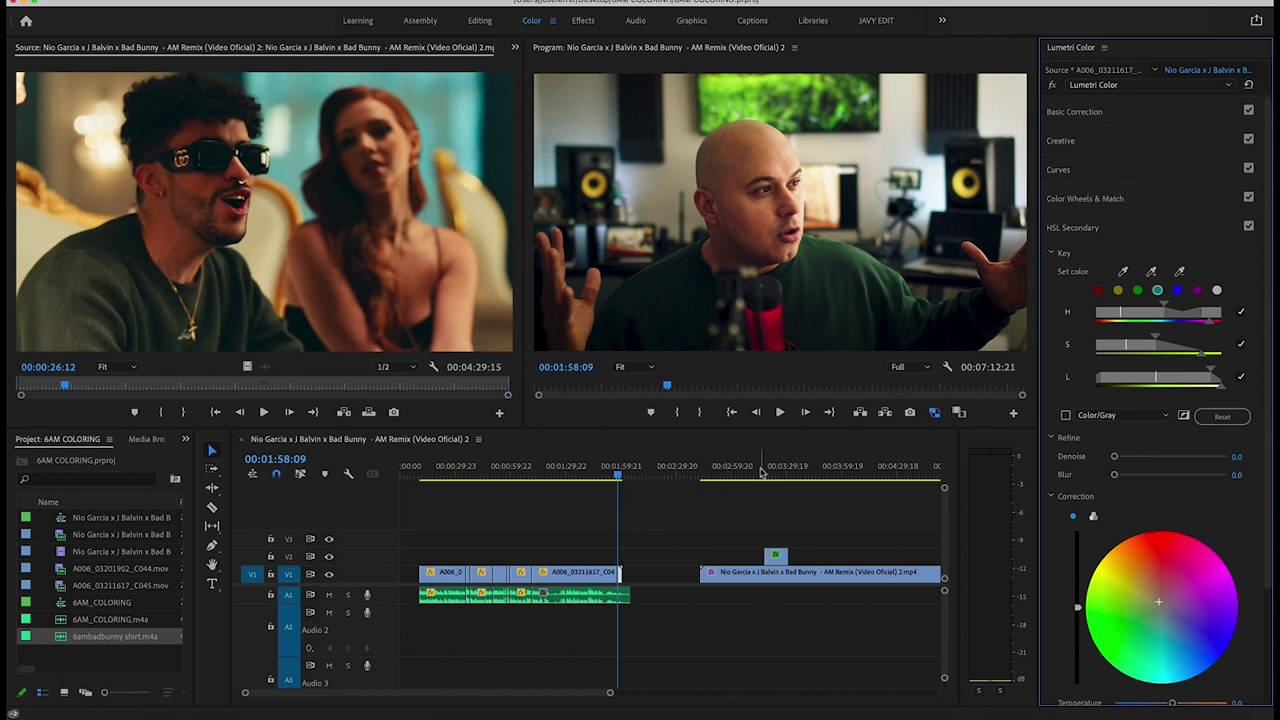
- Play and stop the reference music video, landing on 00:00:29:14
click(264, 412)
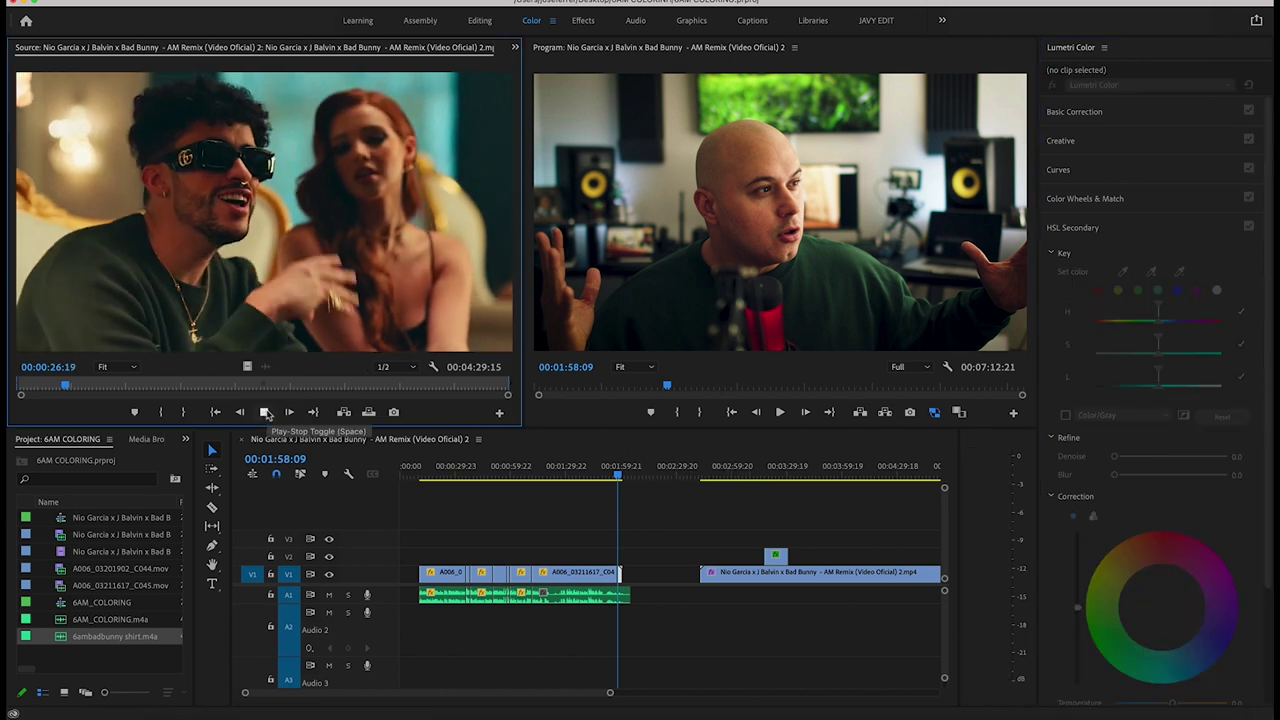
click(264, 412)
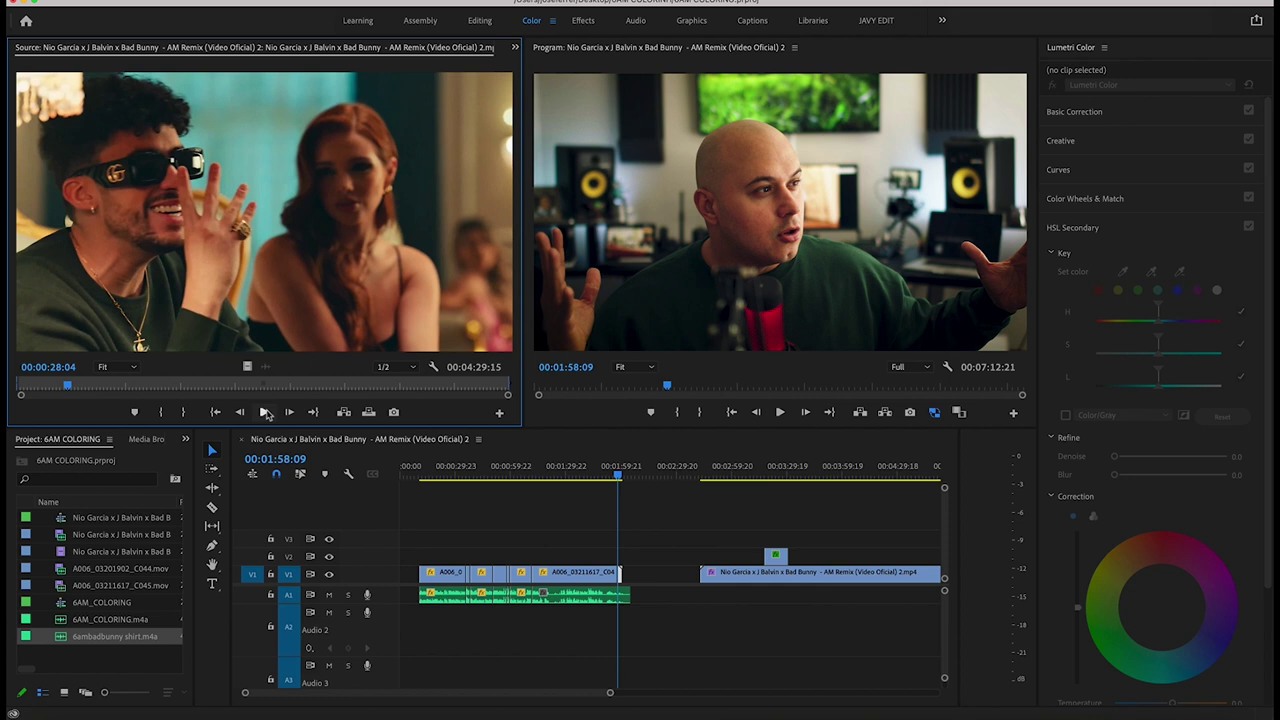
click(265, 412)
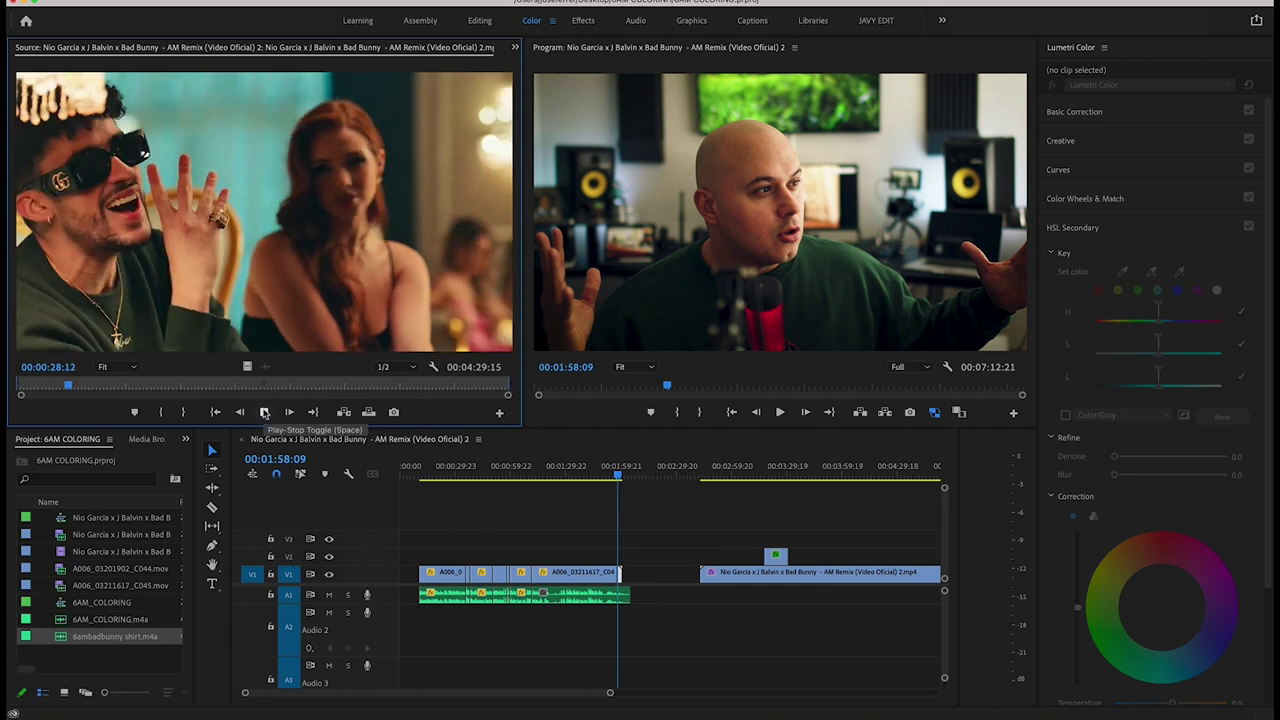
click(265, 412)
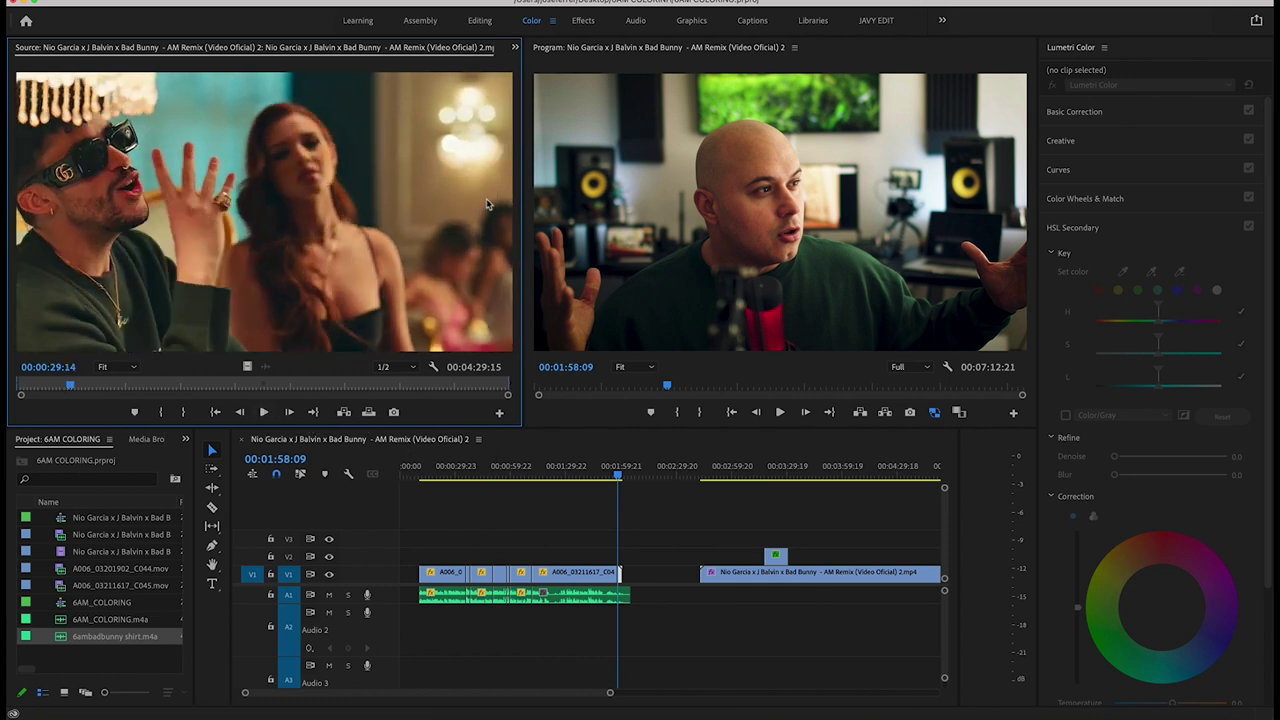
- Select the studio clip and switch its RGB curve to the green channel
click(1107, 173)
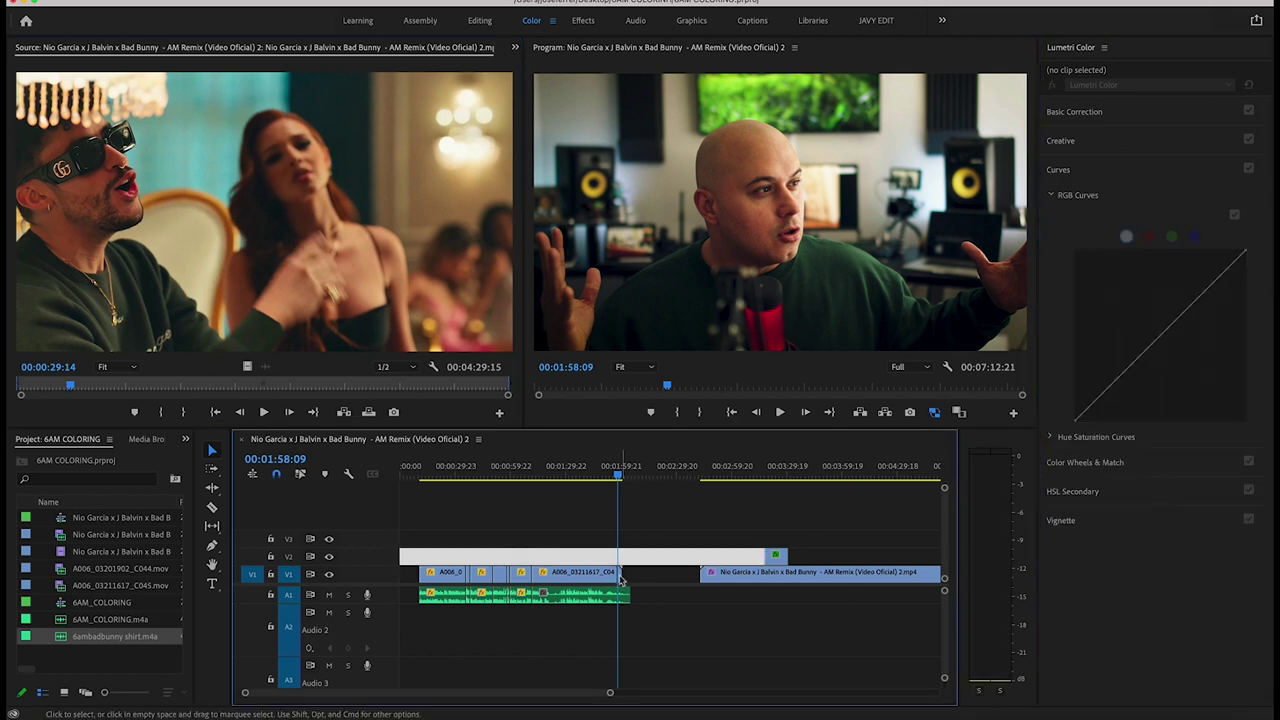
click(621, 576)
click(1172, 237)
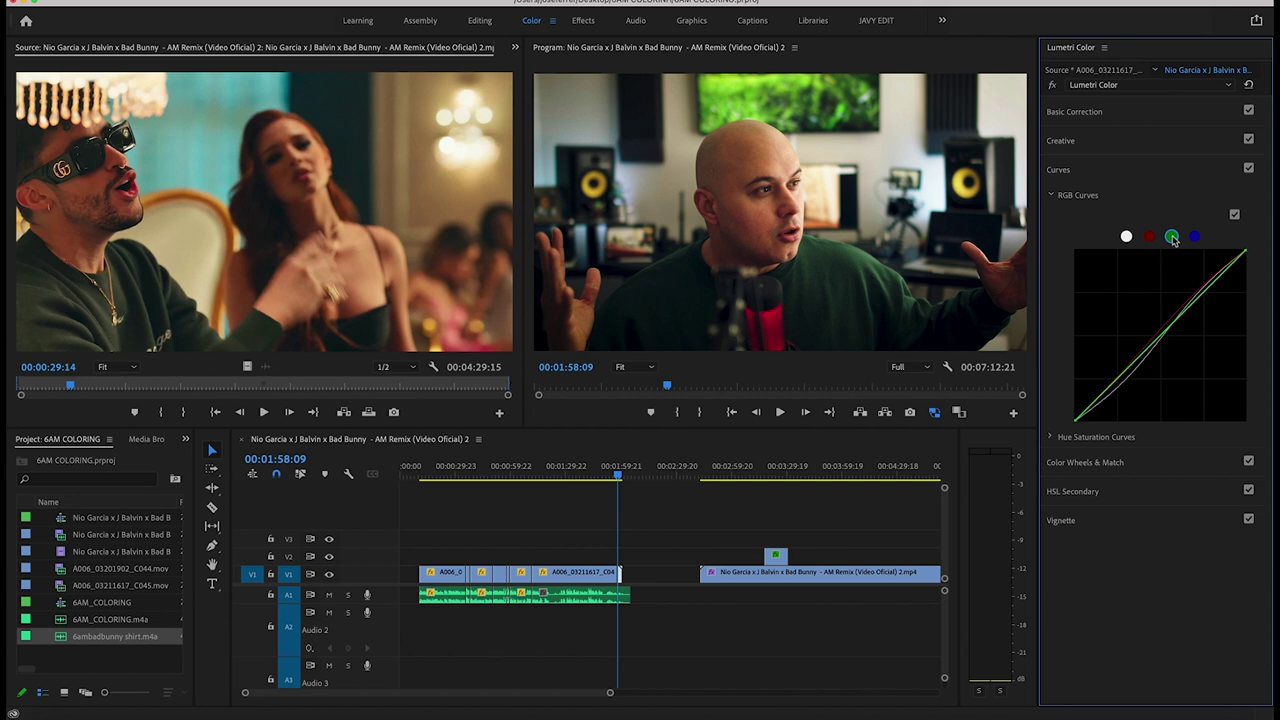
- Lift the green curve slightly, set the HSL Secondary Refine Blur to 6.8, and save the project
drag(1189, 307, 1190, 302)
click(1062, 172)
click(1080, 234)
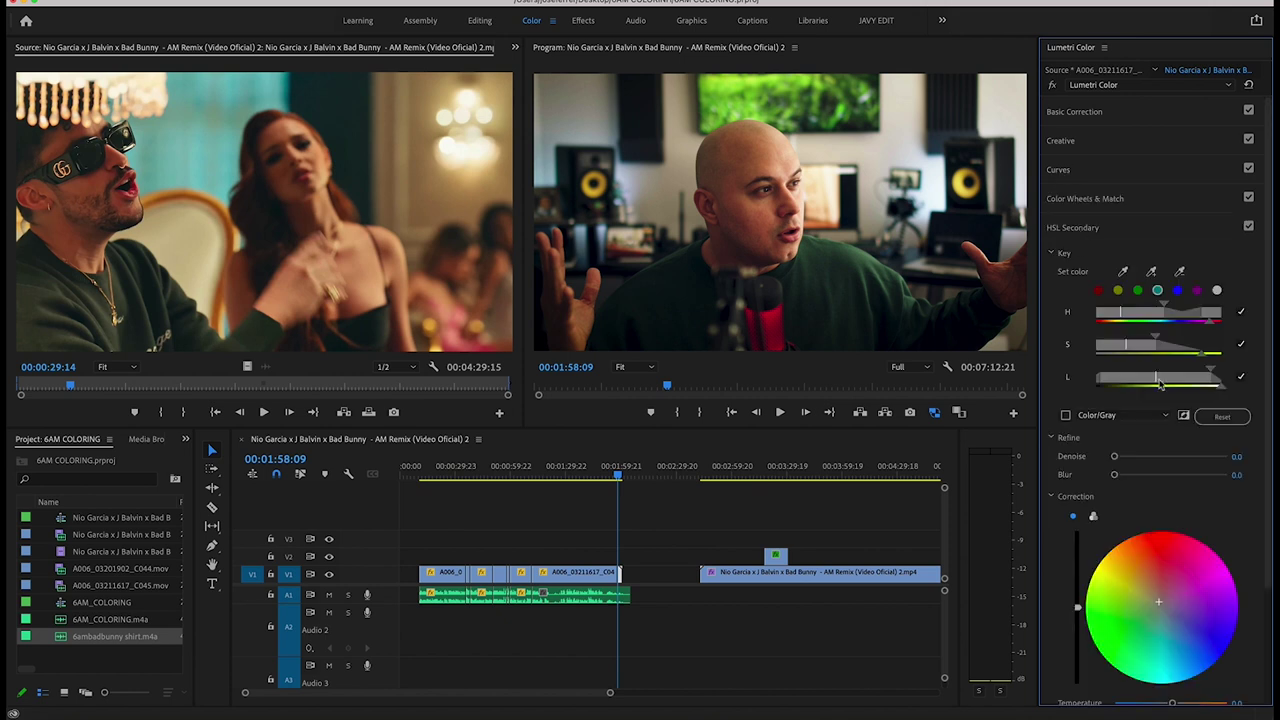
drag(1114, 474, 1135, 476)
key(super+s)
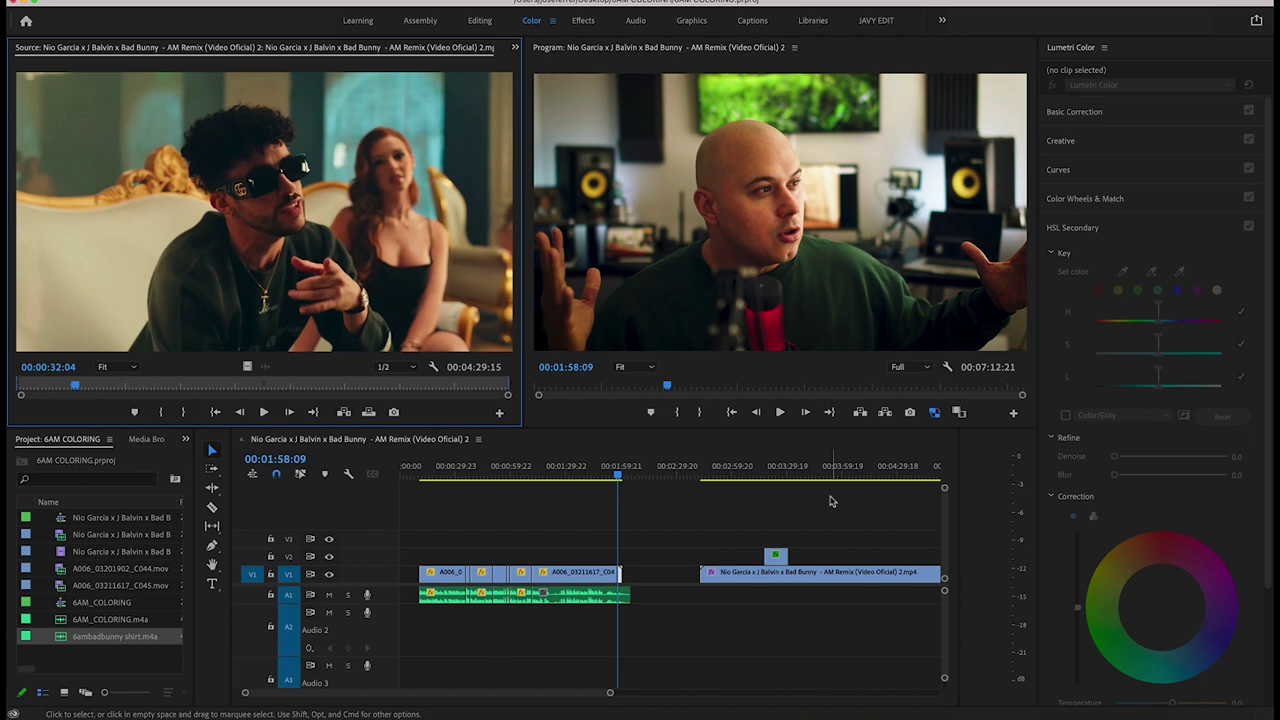
- Go to the Basic Correction section and select the studio clip on the V1 timeline track
click(1087, 190)
click(1090, 168)
click(1094, 164)
click(1097, 142)
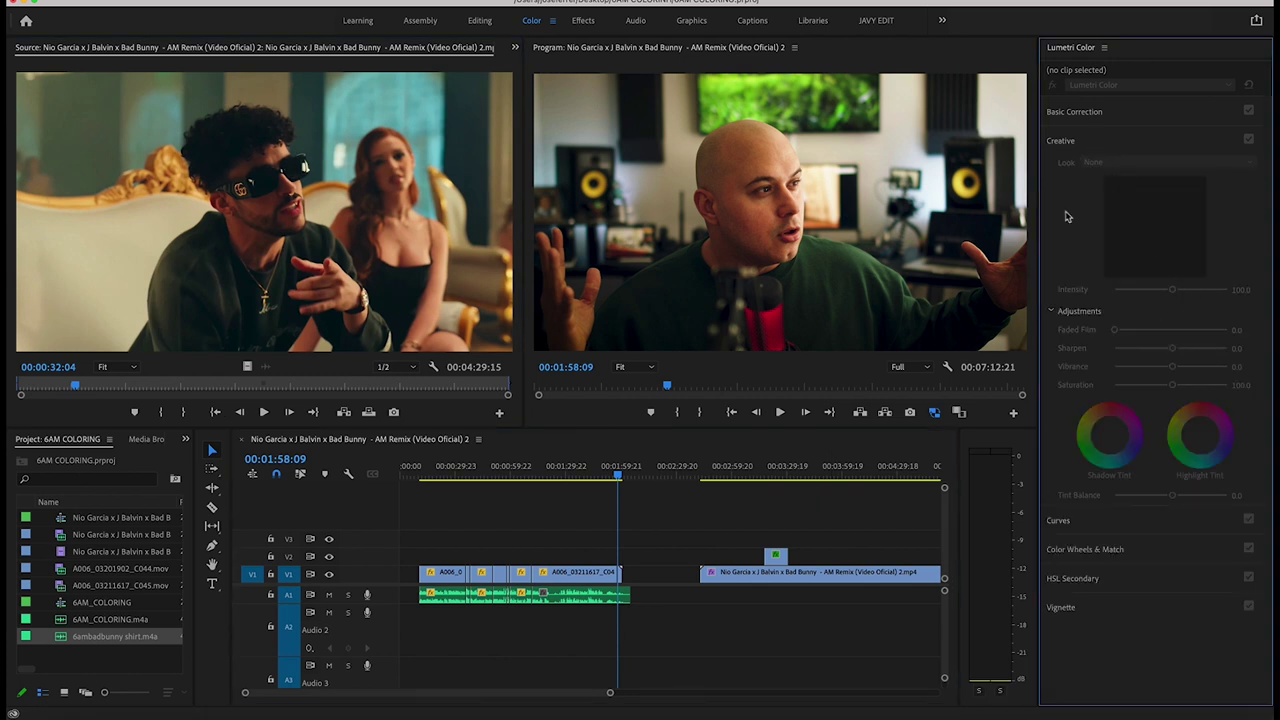
click(1097, 118)
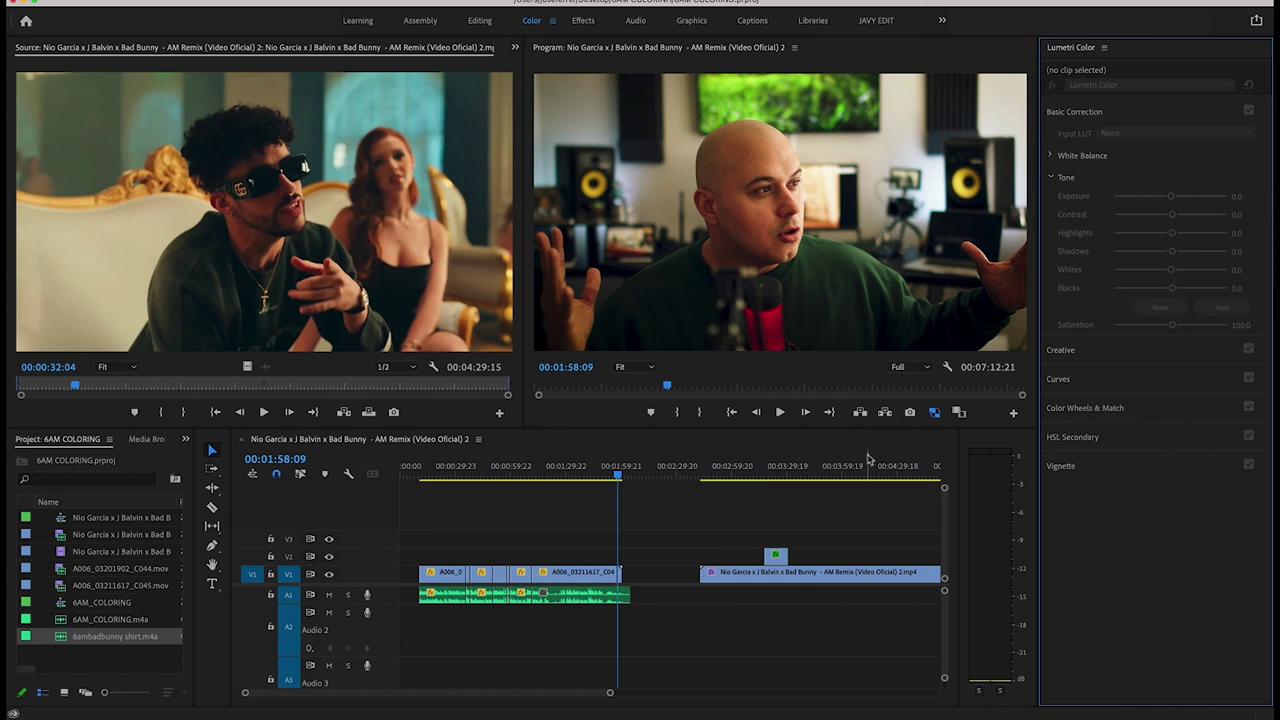
click(619, 574)
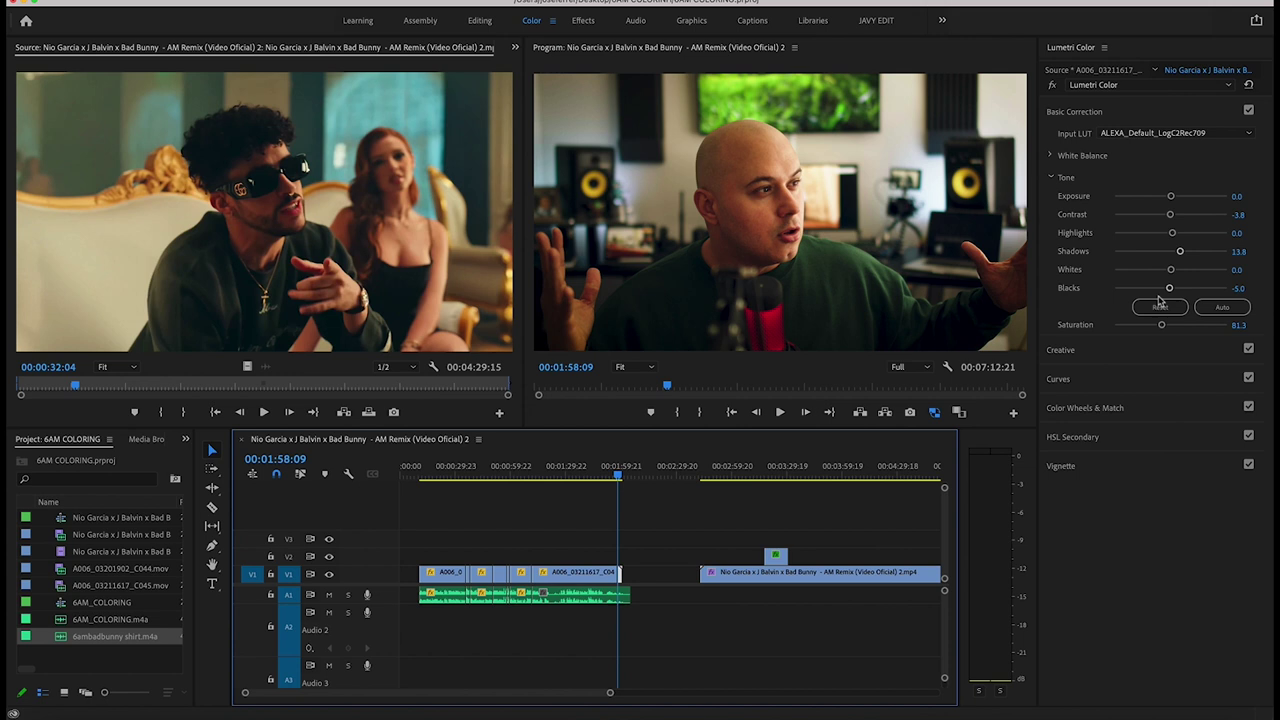
- Shape the white master RGB curve into an S by raising the highlights and deepening the shadows
click(1080, 378)
click(1080, 378)
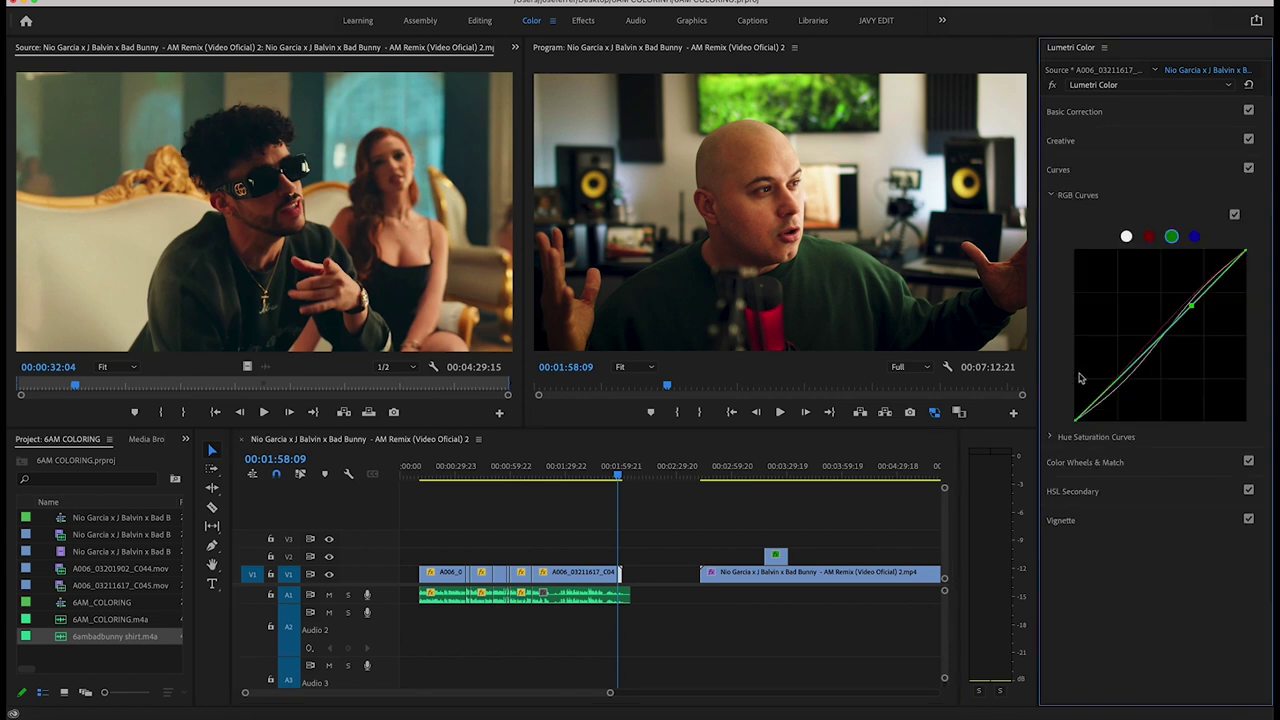
click(1127, 237)
drag(1199, 294, 1198, 290)
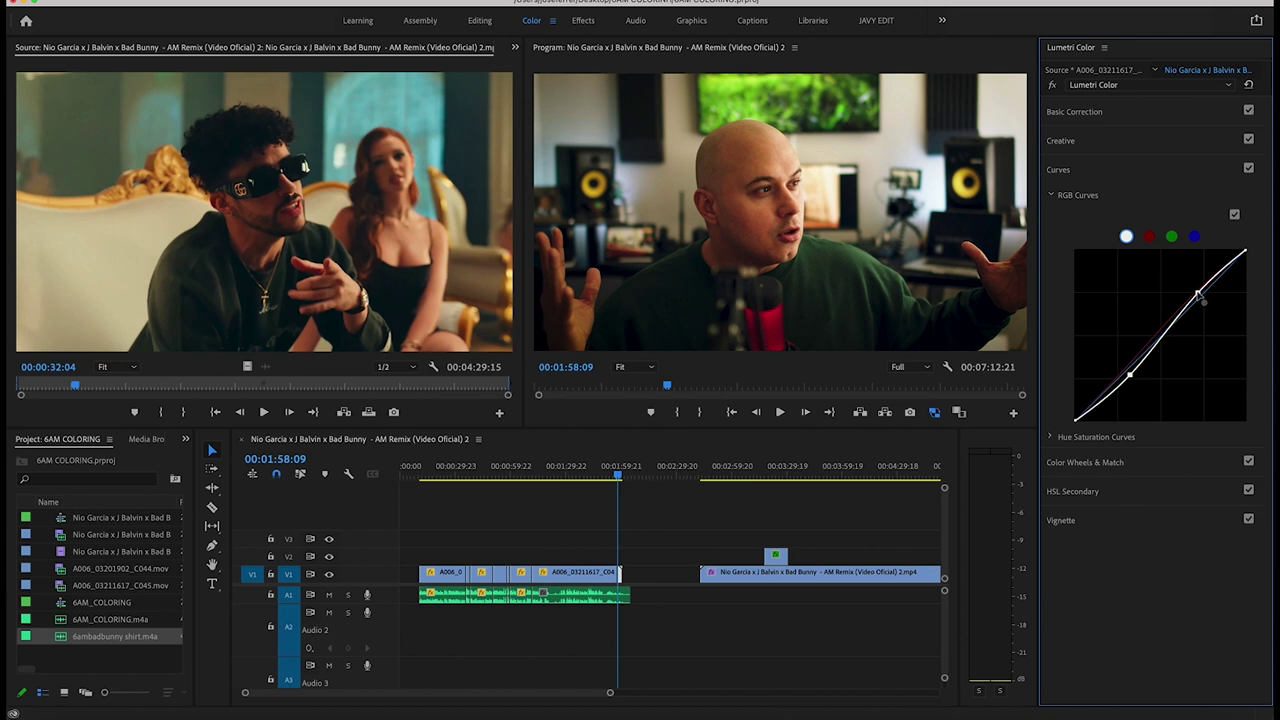
drag(1131, 377, 1133, 378)
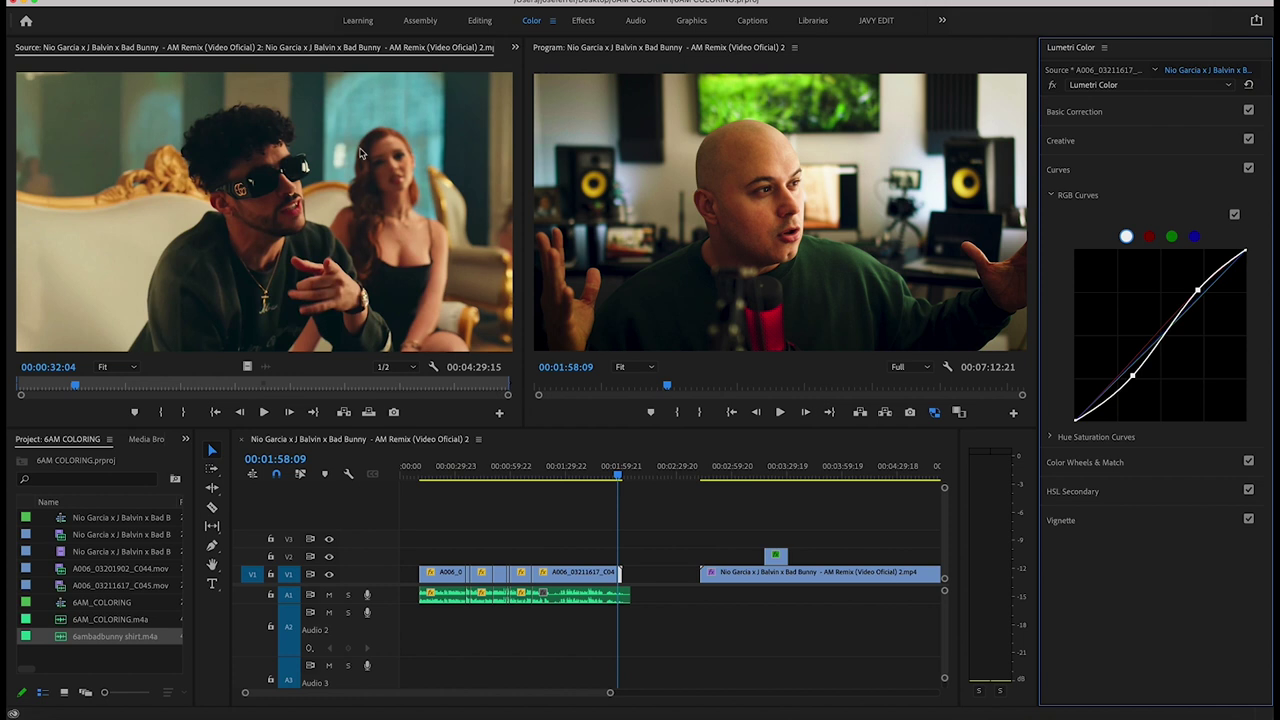
click(510, 354)
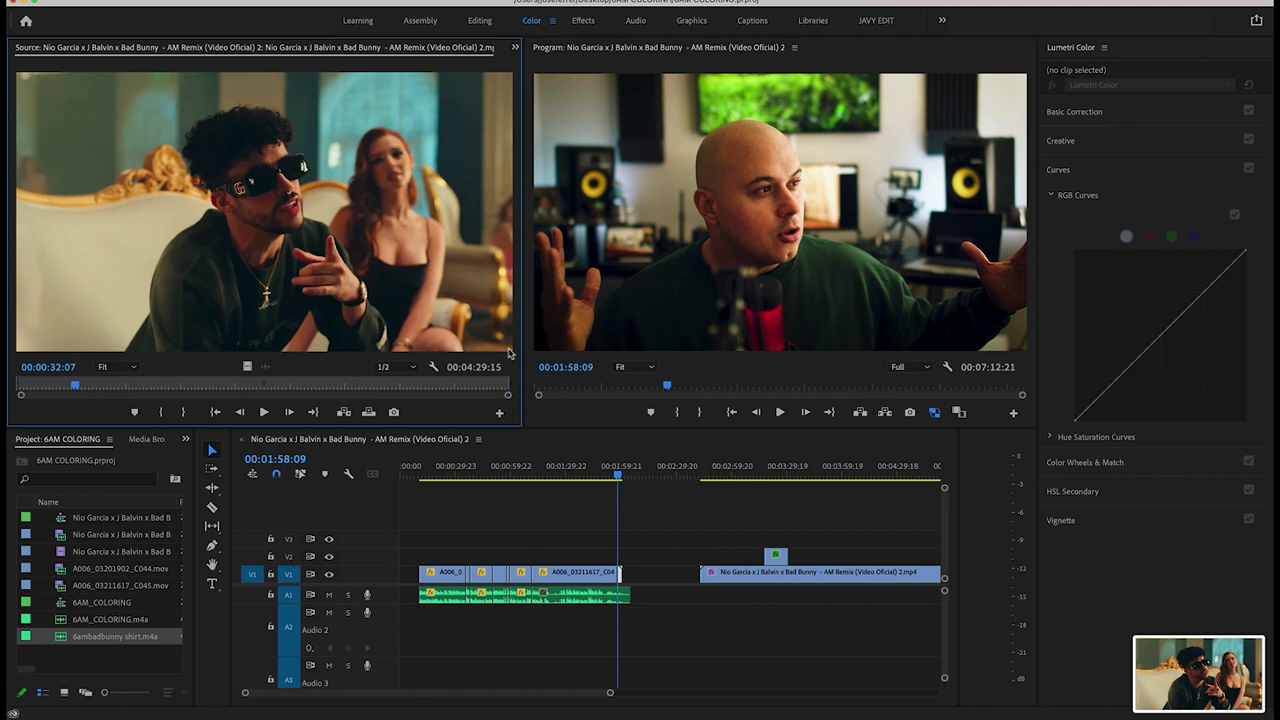